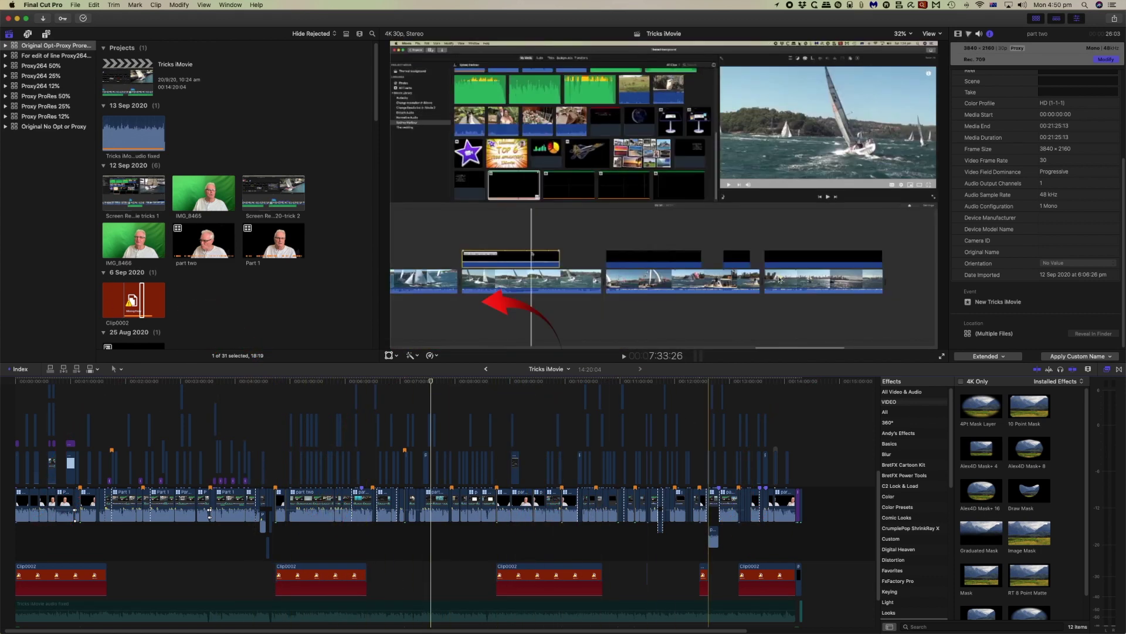
# Set the viewer's media playback to Proxy Preferred.
pyautogui.click(933, 33)
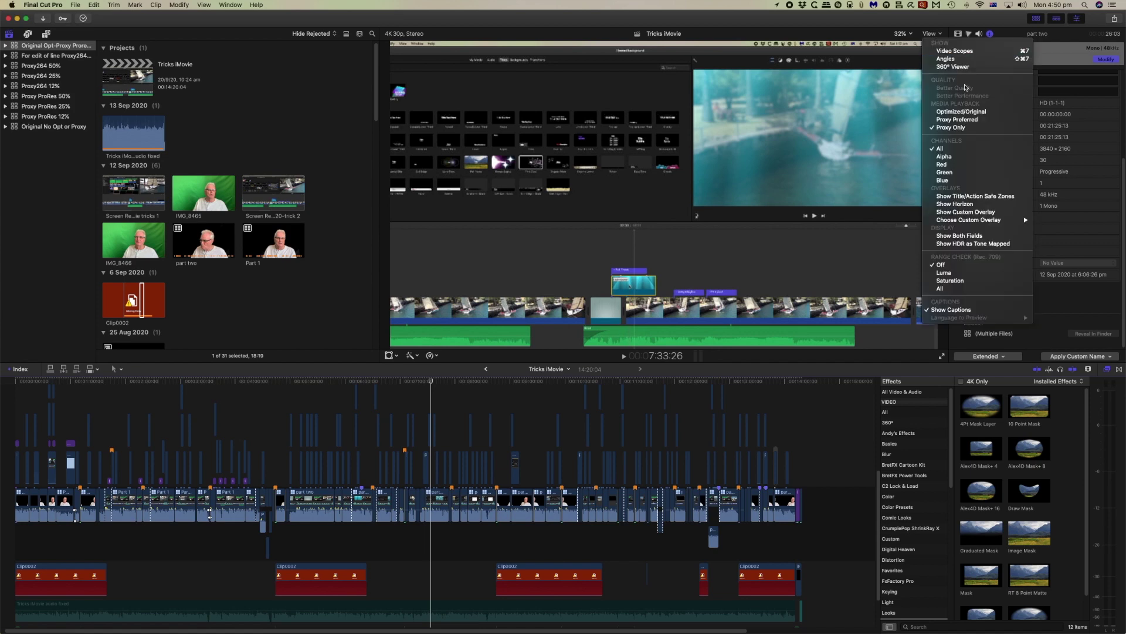
pyautogui.click(964, 120)
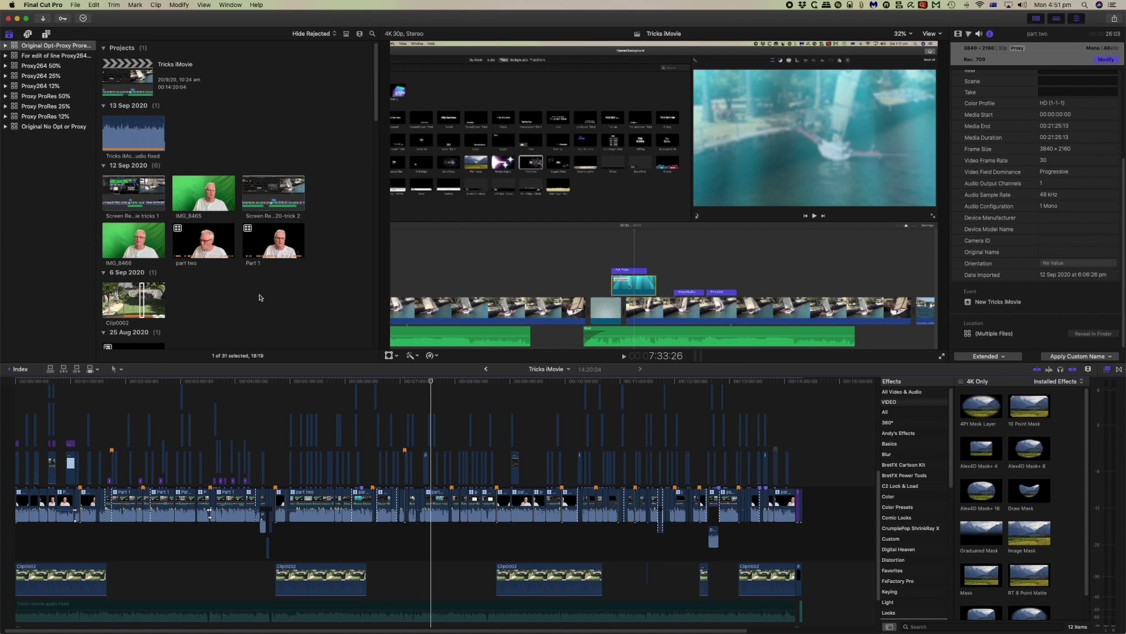
pyautogui.click(935, 35)
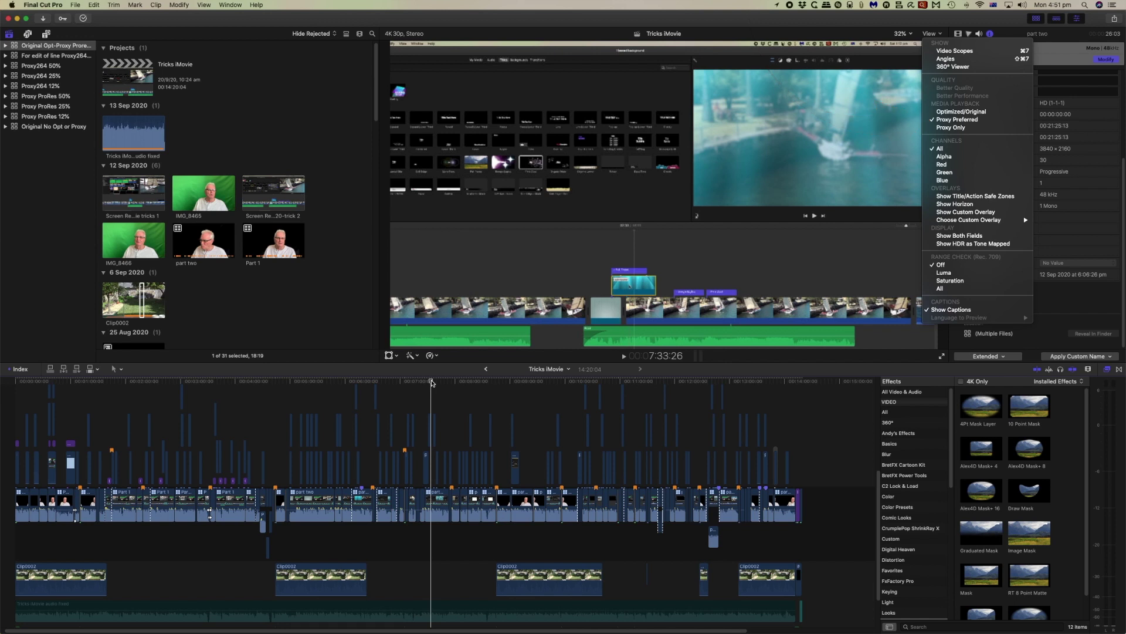
pyautogui.press('super+e')
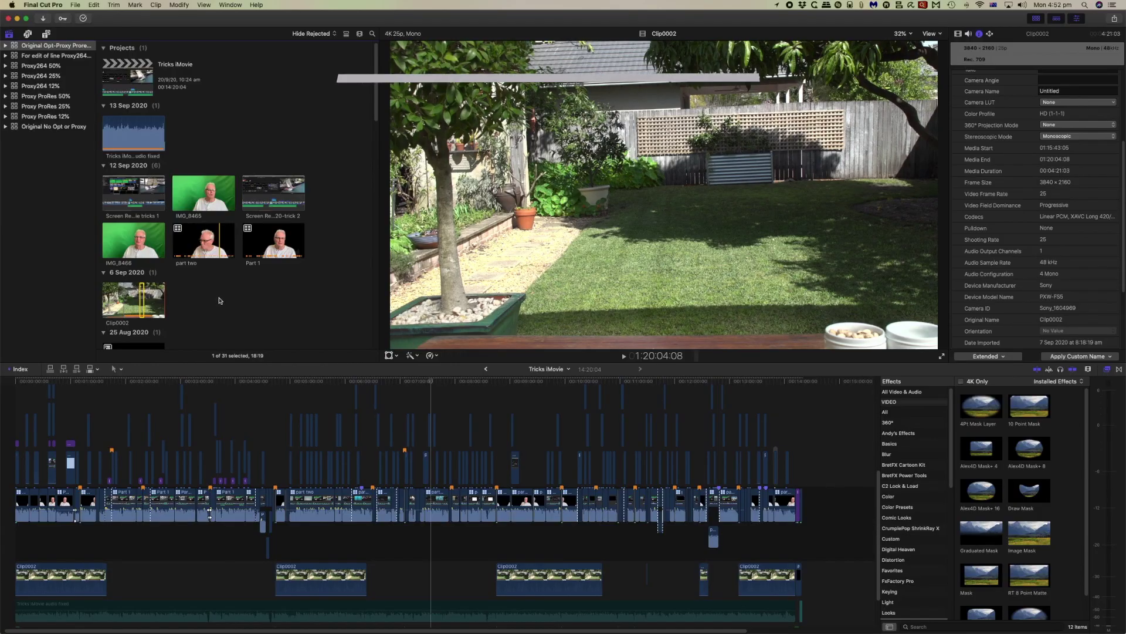
# Open the transcode options for Clip0002, enable proxy media and review the frame sizes available for ProRes Proxy.
pyautogui.rightClick(125, 290)
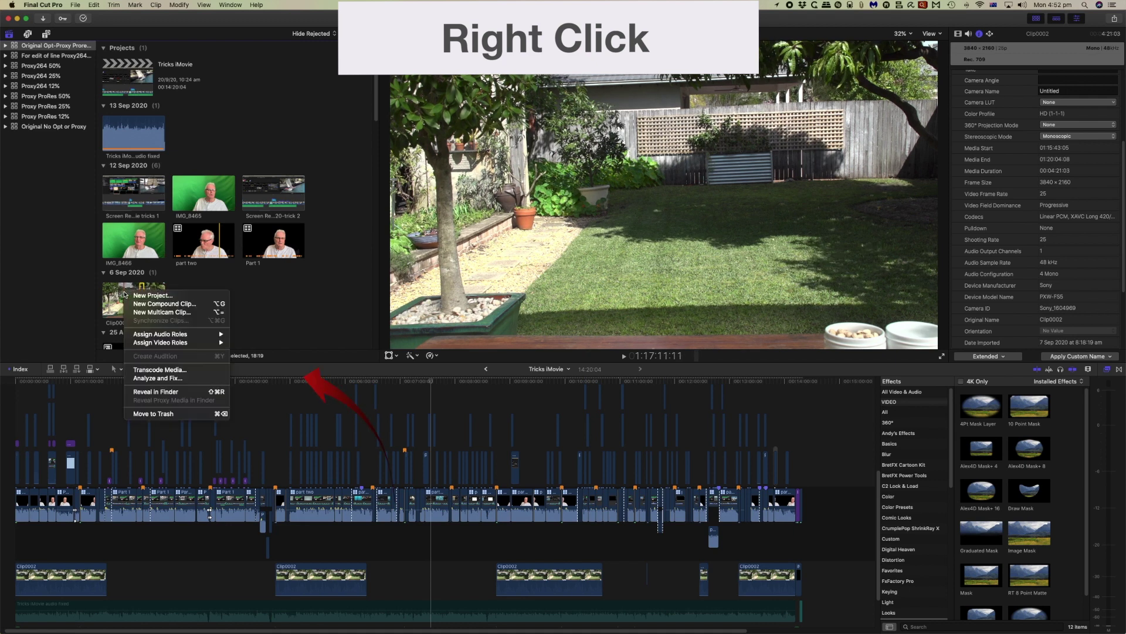
pyautogui.click(158, 370)
pyautogui.click(542, 63)
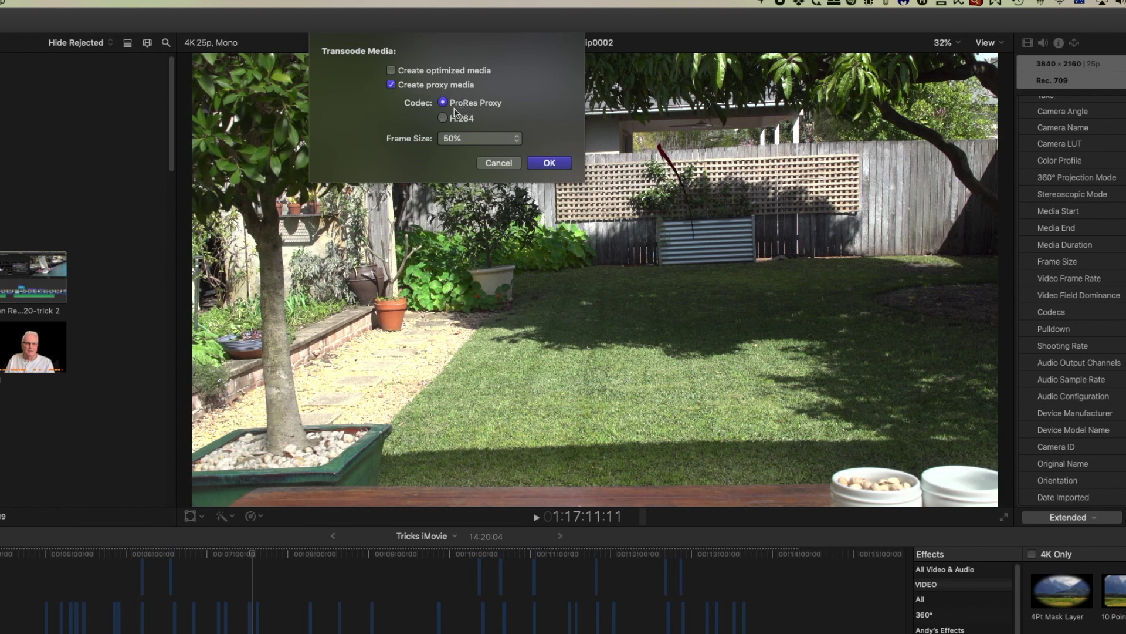
pyautogui.click(474, 141)
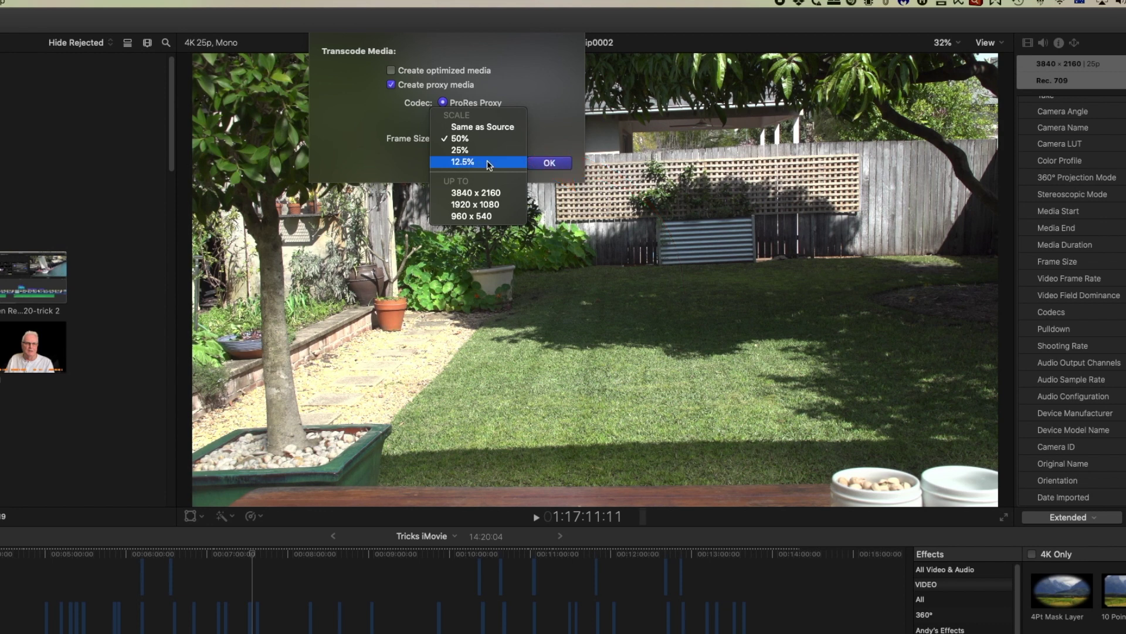
pyautogui.click(420, 124)
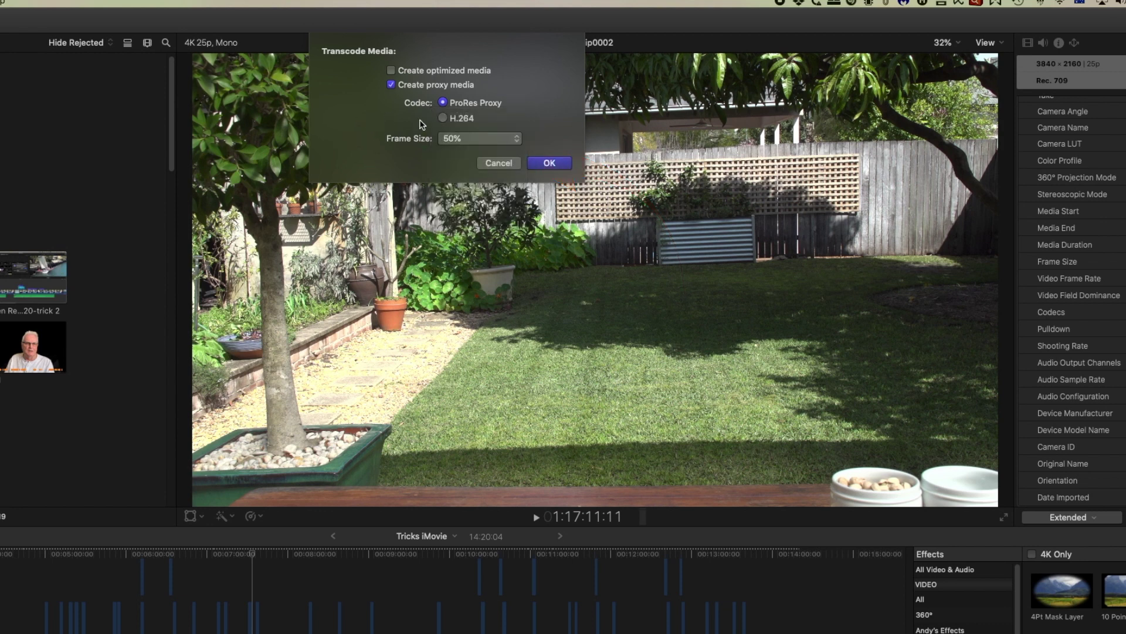
# Switch the proxy codec to H.264 to review its frame sizes, and set the codec back to ProRes Proxy.
pyautogui.click(443, 118)
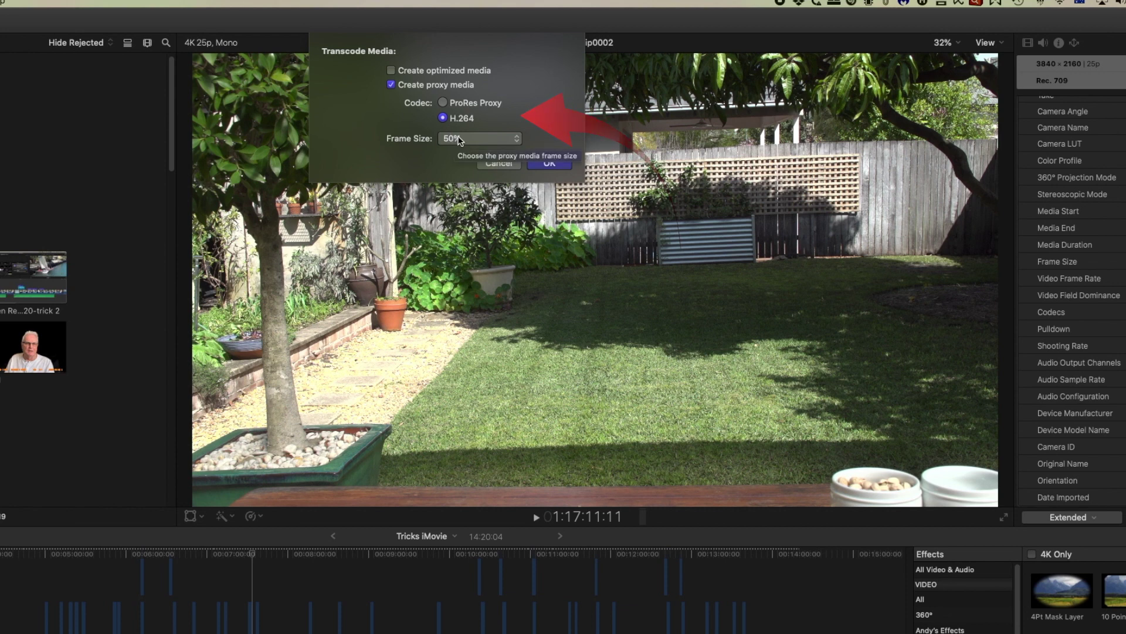
pyautogui.click(456, 139)
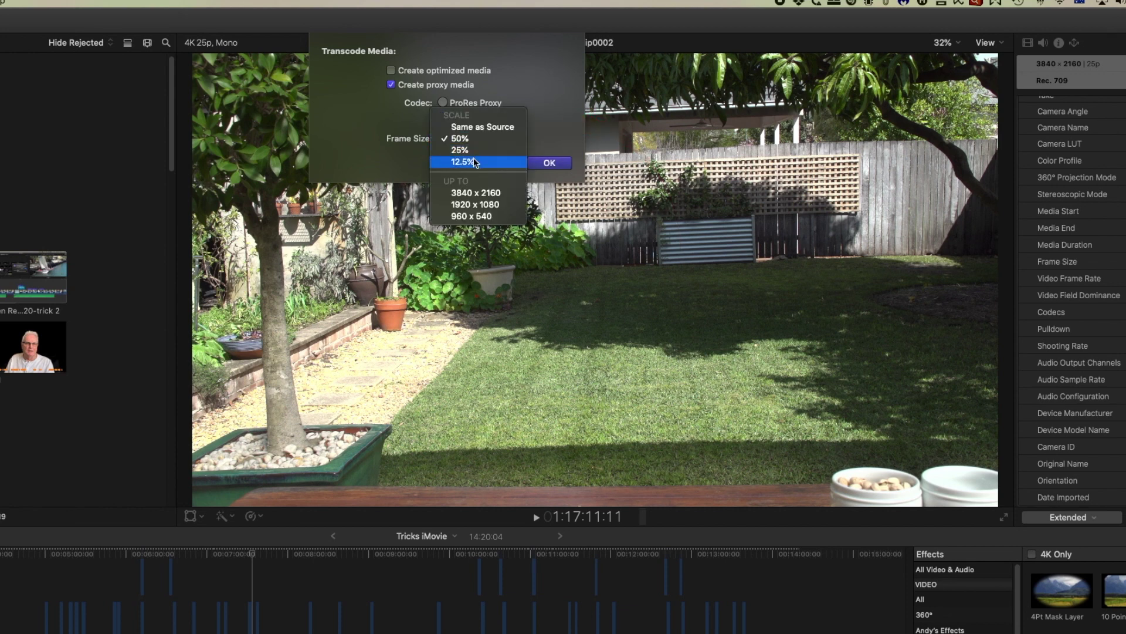
pyautogui.click(368, 103)
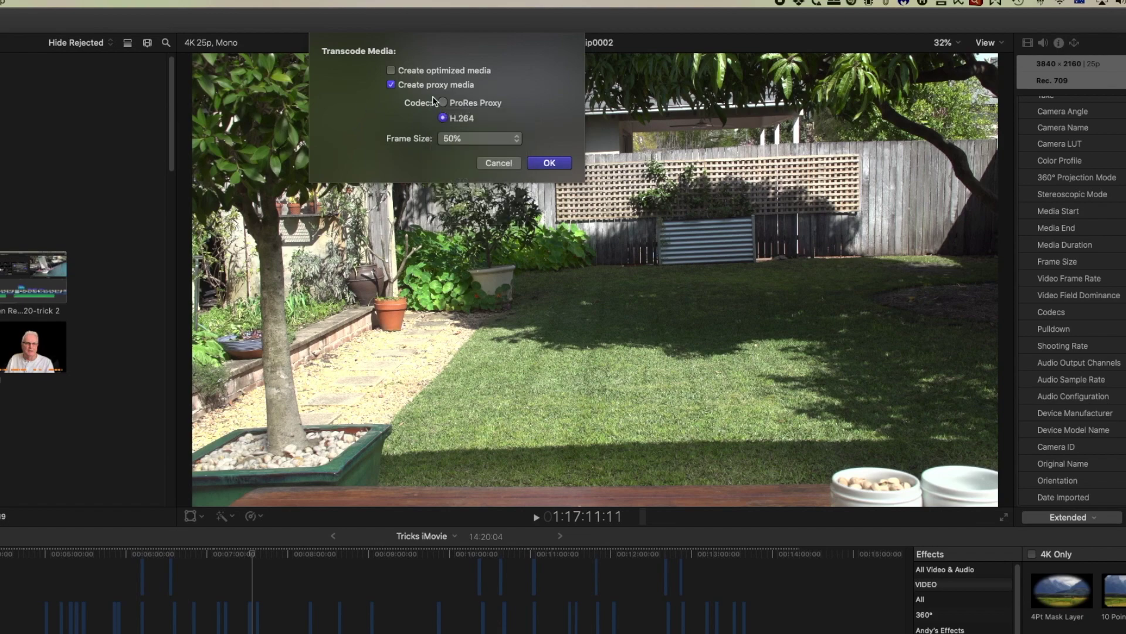
pyautogui.click(443, 104)
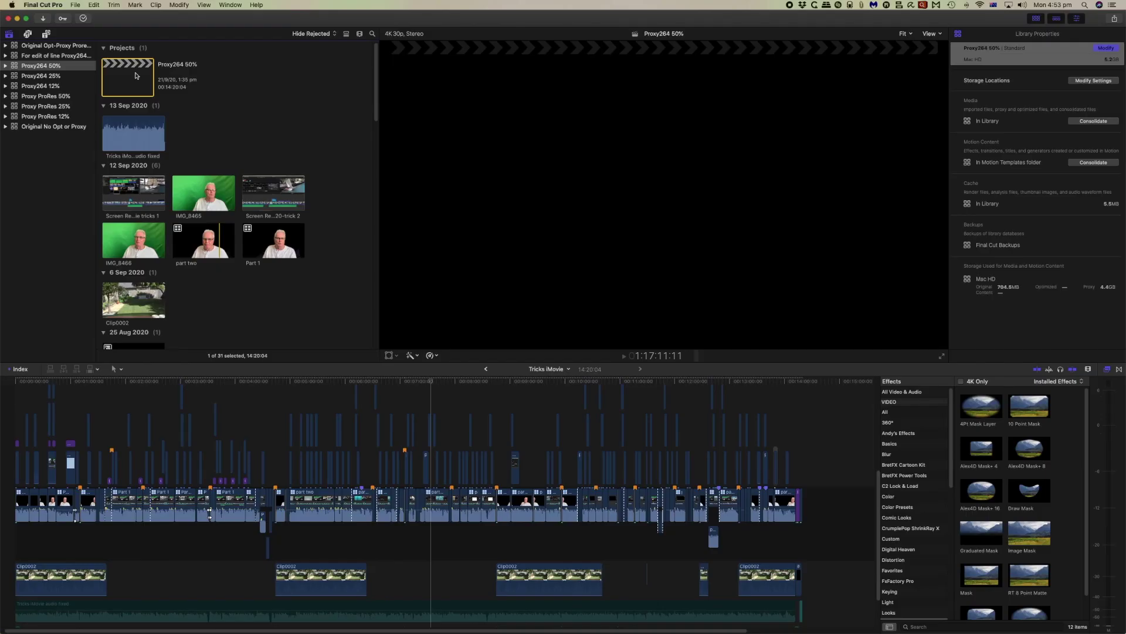
# Open the Proxy264 50% project and set the viewer's media playback to Proxy Only.
pyautogui.doubleClick(208, 117)
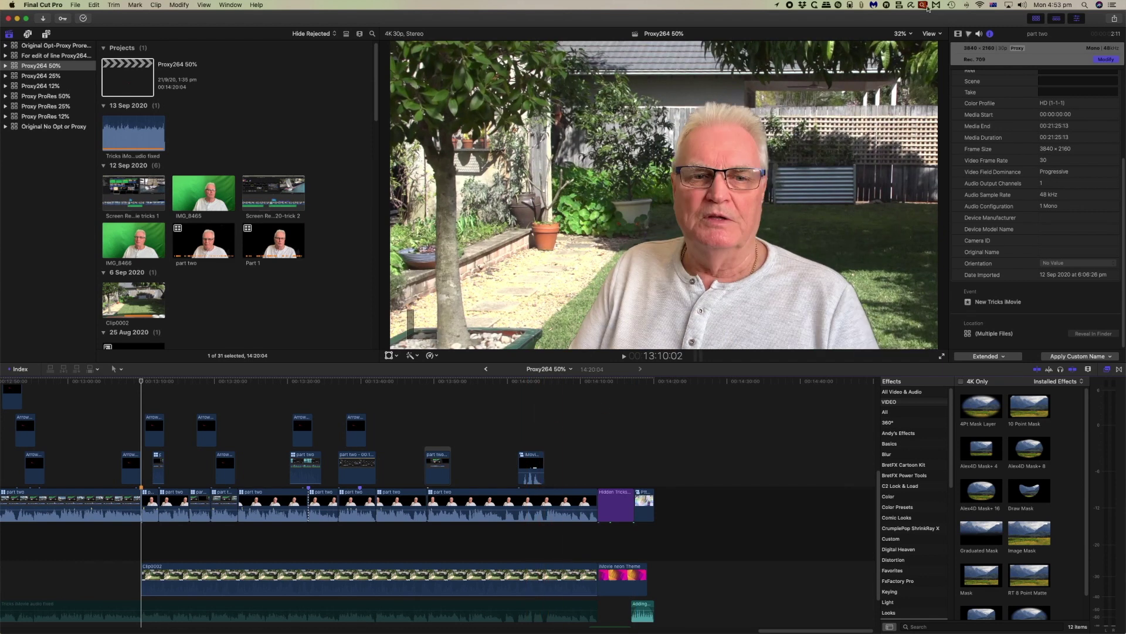
pyautogui.click(933, 34)
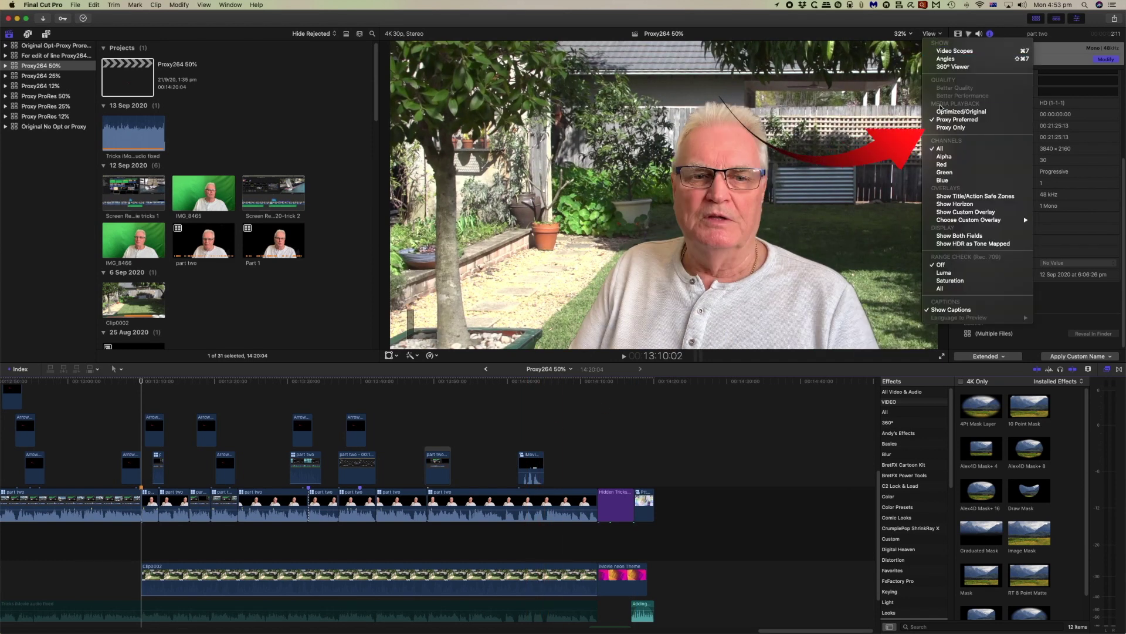
pyautogui.click(951, 127)
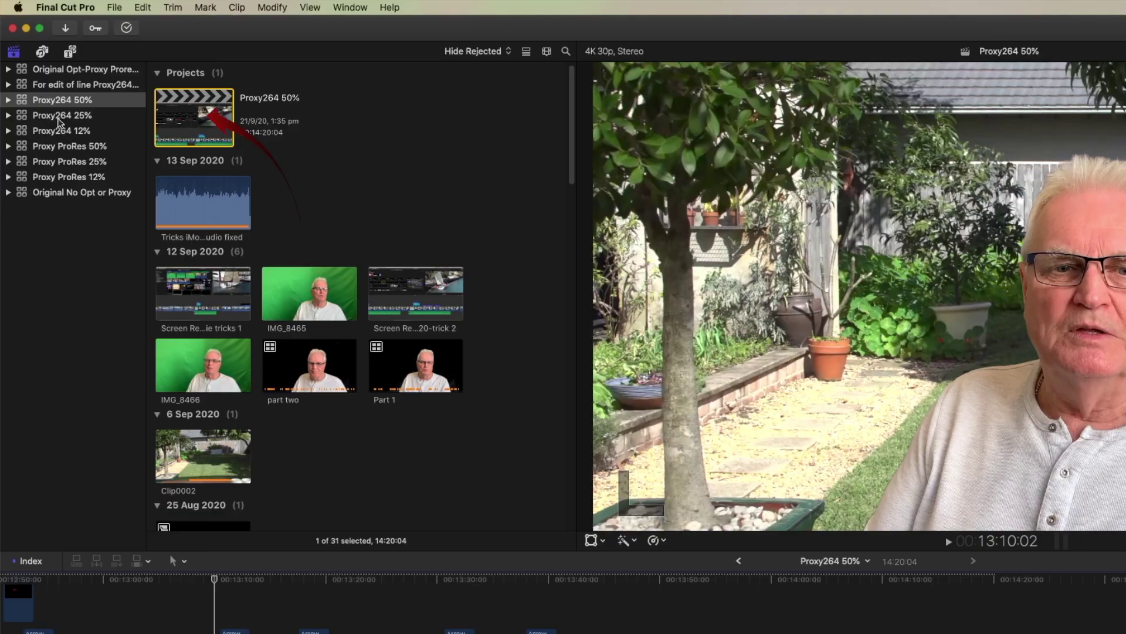
# Open the Proxy264 25% and Proxy264 12% projects in turn to compare their picture quality.
pyautogui.click(58, 121)
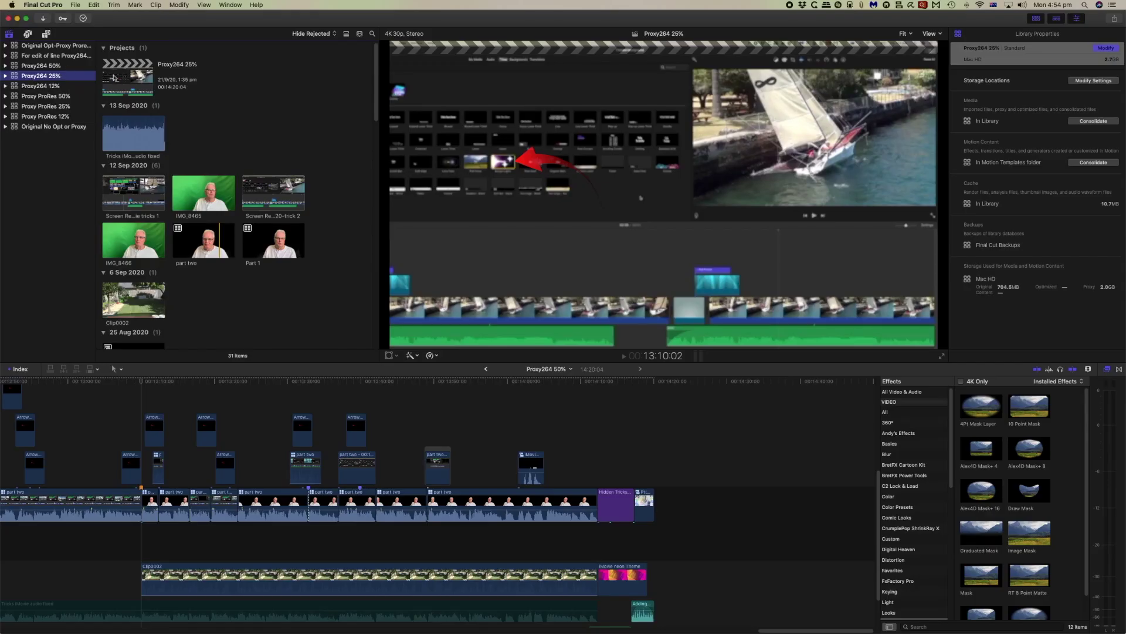
pyautogui.click(126, 81)
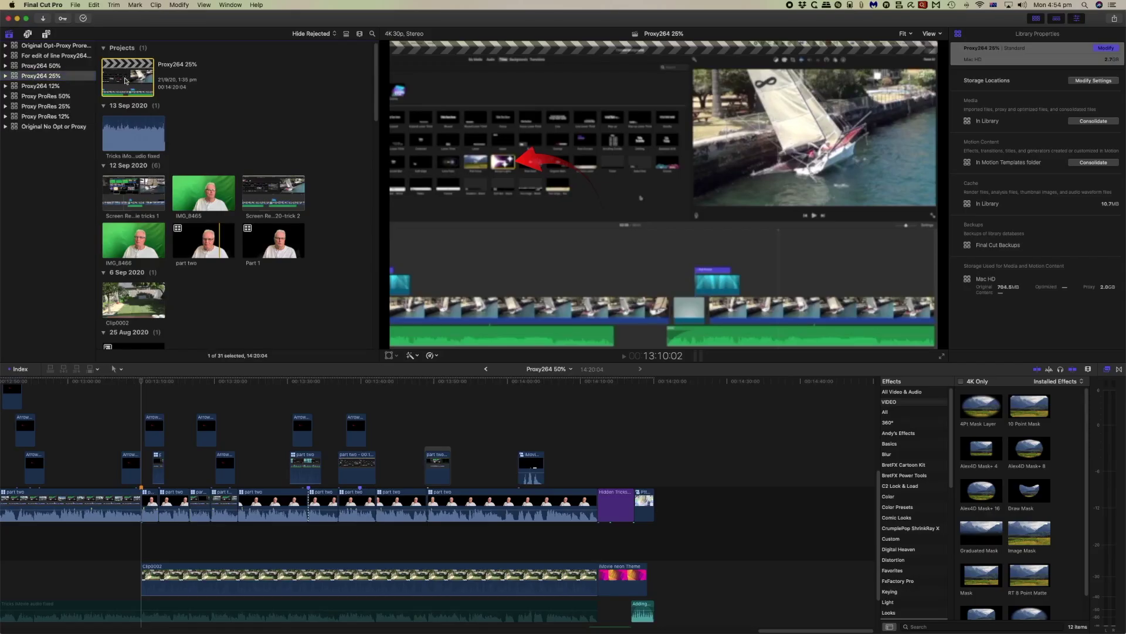
pyautogui.doubleClick(125, 80)
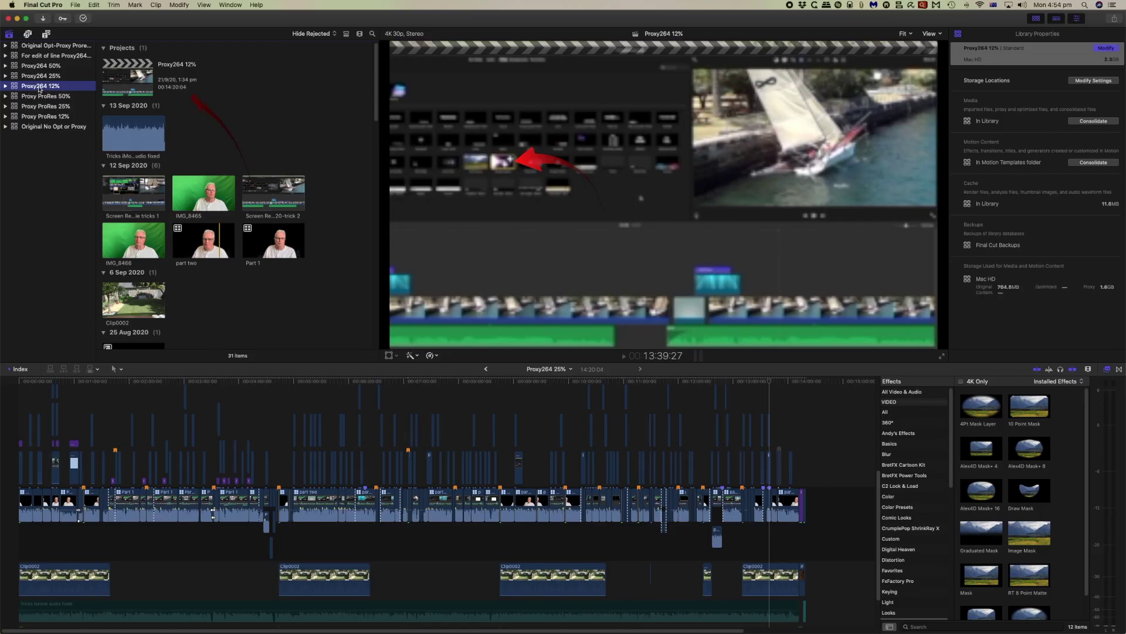
pyautogui.doubleClick(126, 78)
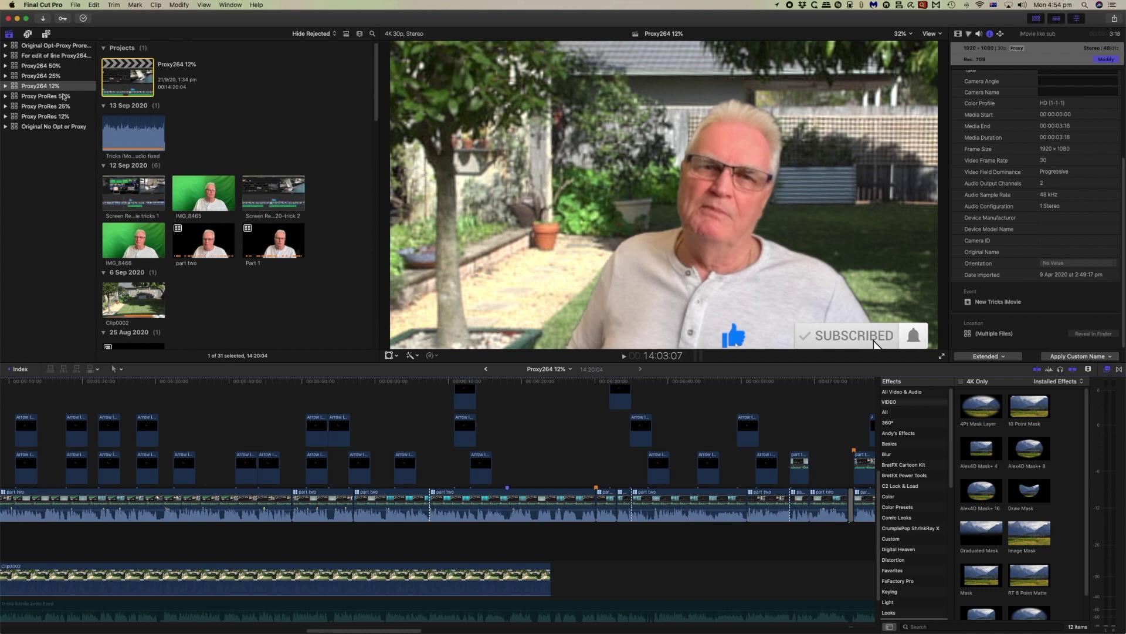
# Open the Proxy ProRes 50% and Proxy ProRes 25% projects in turn to compare their picture quality.
pyautogui.click(38, 98)
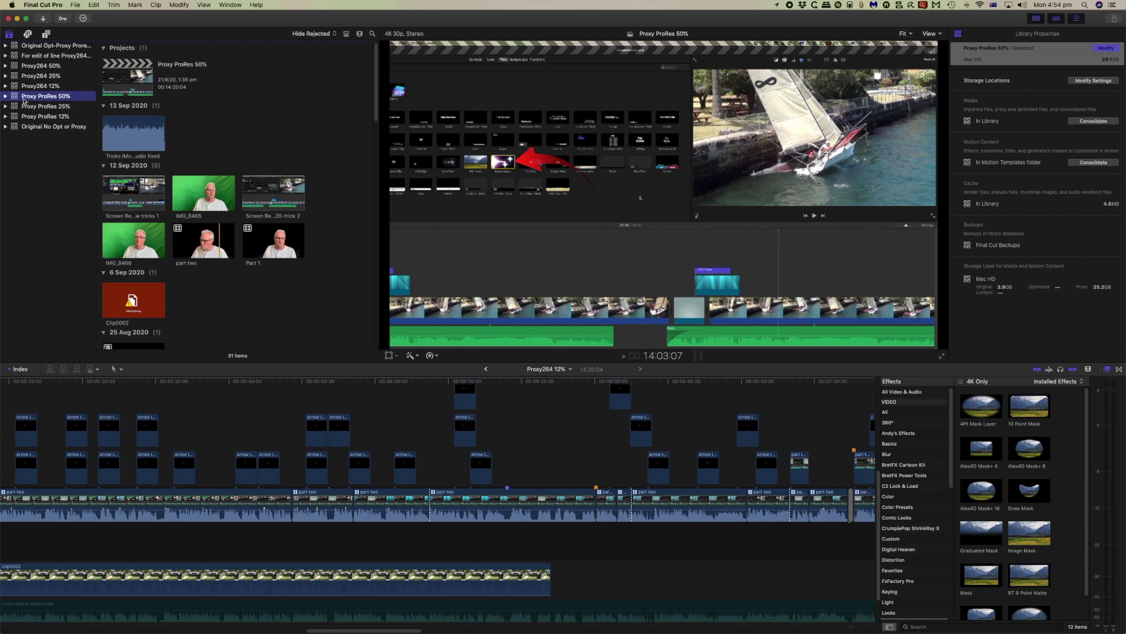
pyautogui.doubleClick(128, 80)
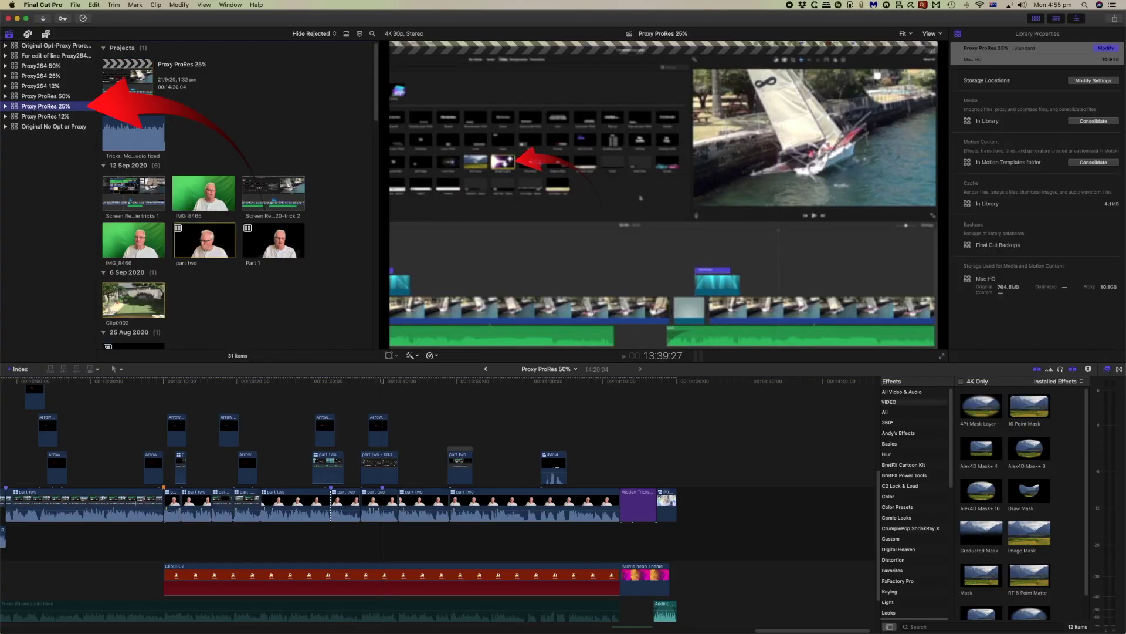
pyautogui.click(129, 81)
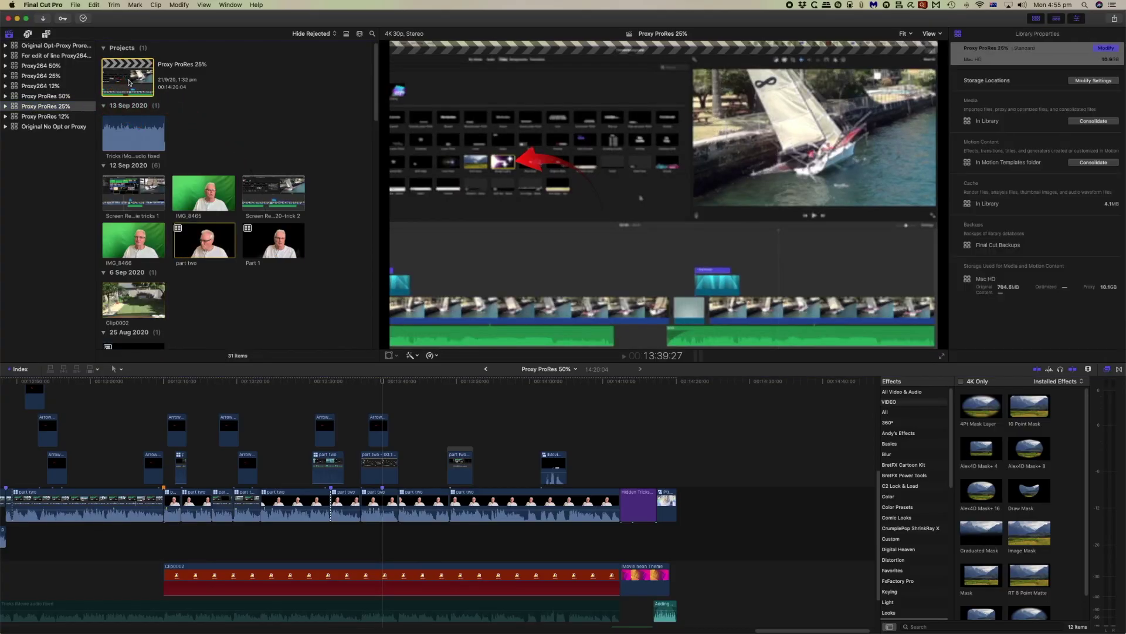
pyautogui.doubleClick(126, 83)
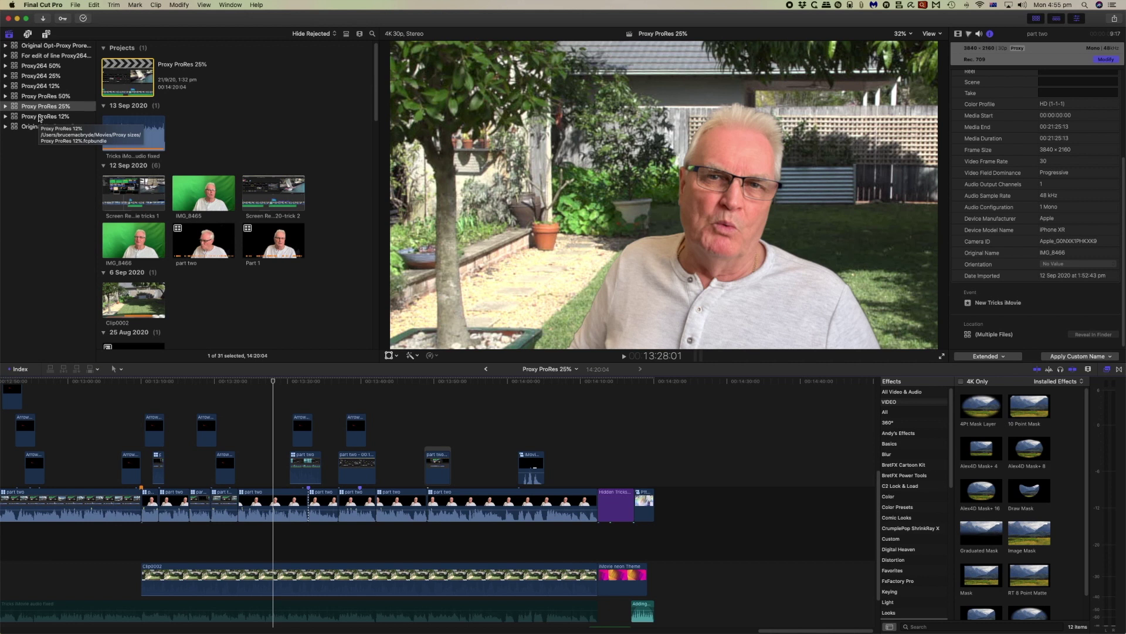
# Open the Proxy ProRes 12% project and move the playhead late in the timeline to examine the picture quality.
pyautogui.click(40, 117)
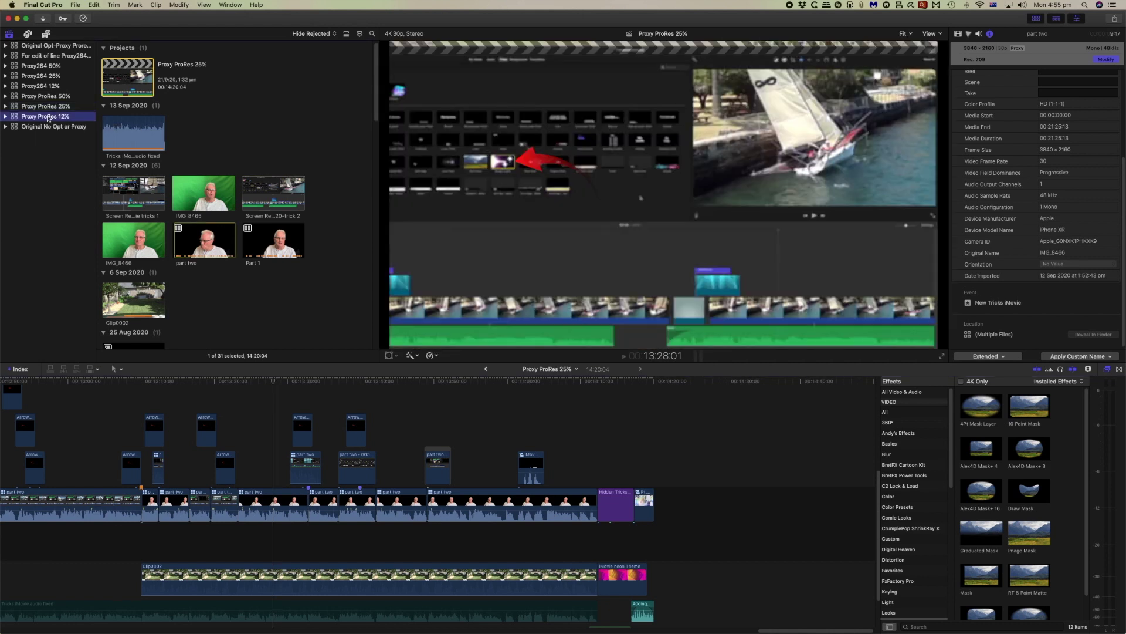
pyautogui.doubleClick(134, 87)
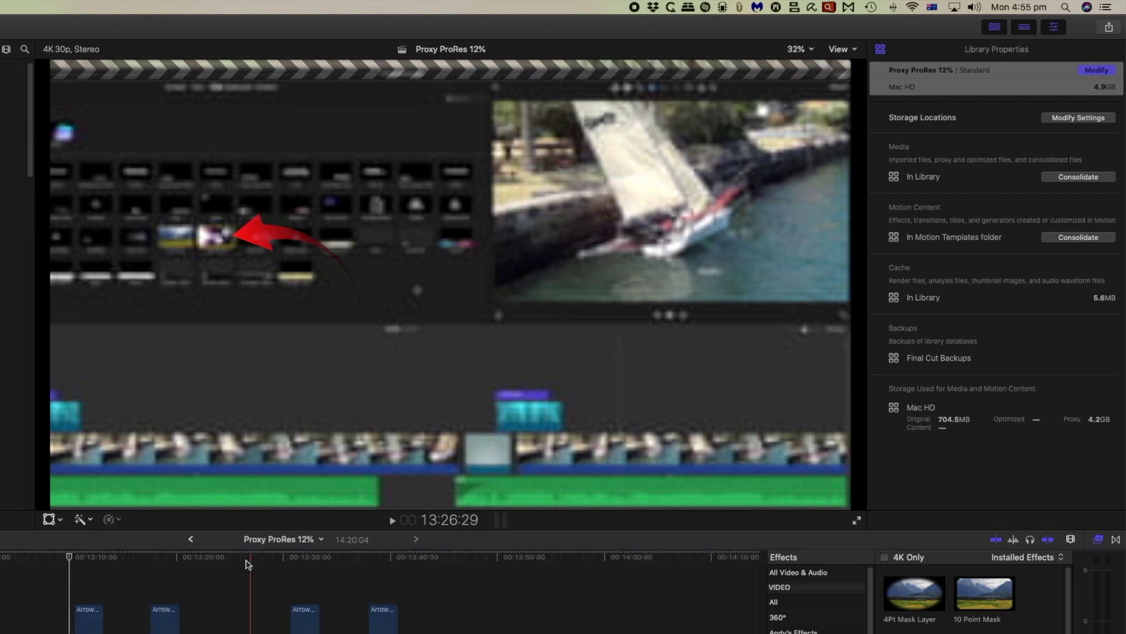
pyautogui.click(311, 576)
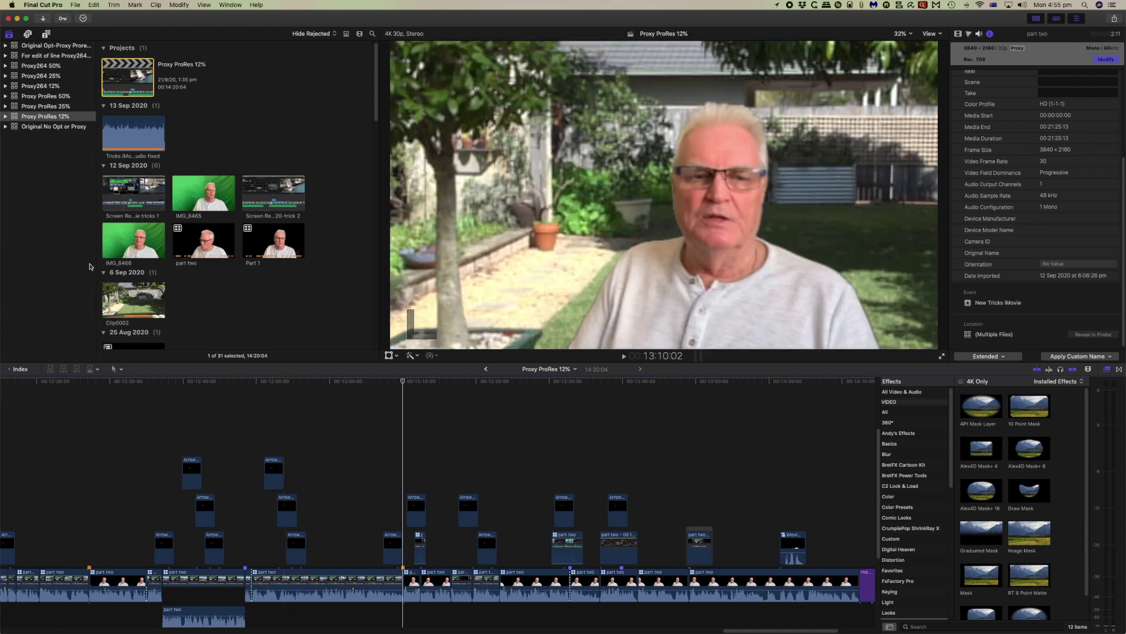
# Reveal the Proxy ProRes 12% library in Finder and compare the file sizes of the ProRes 50%, 25% and 12% libraries.
pyautogui.rightClick(34, 119)
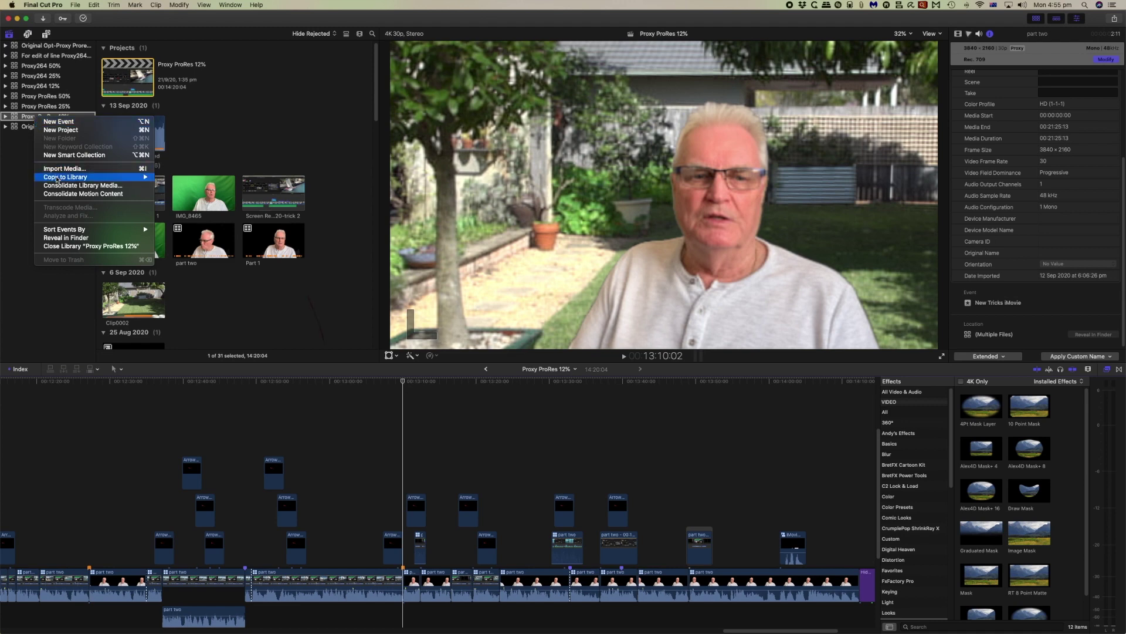
pyautogui.click(64, 238)
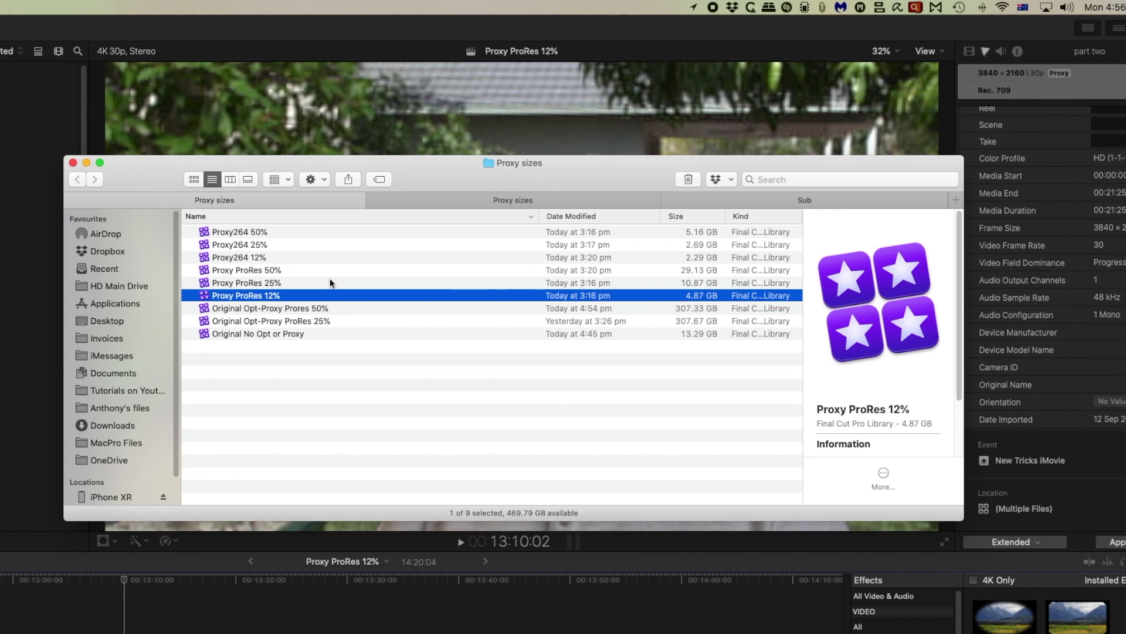
pyautogui.click(237, 269)
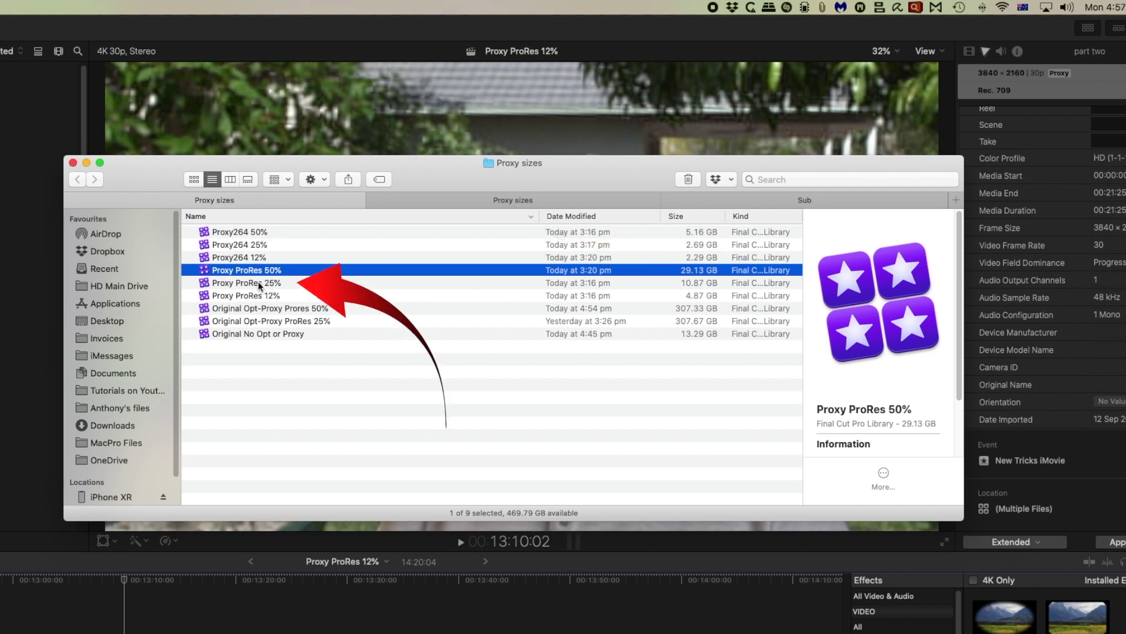
pyautogui.press('Down')
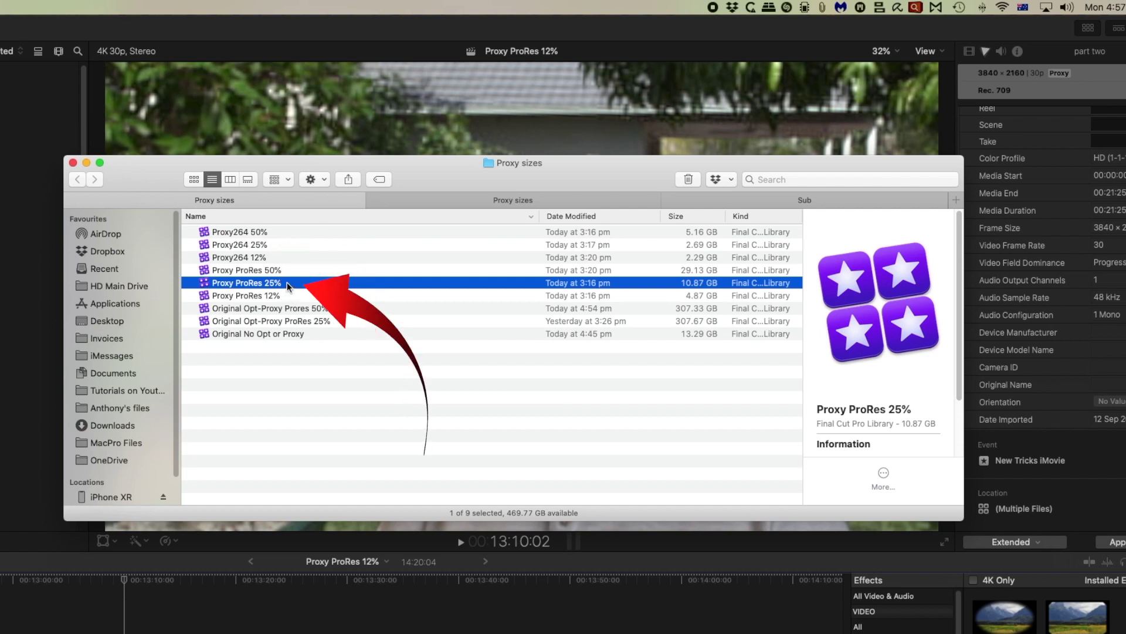
pyautogui.click(254, 295)
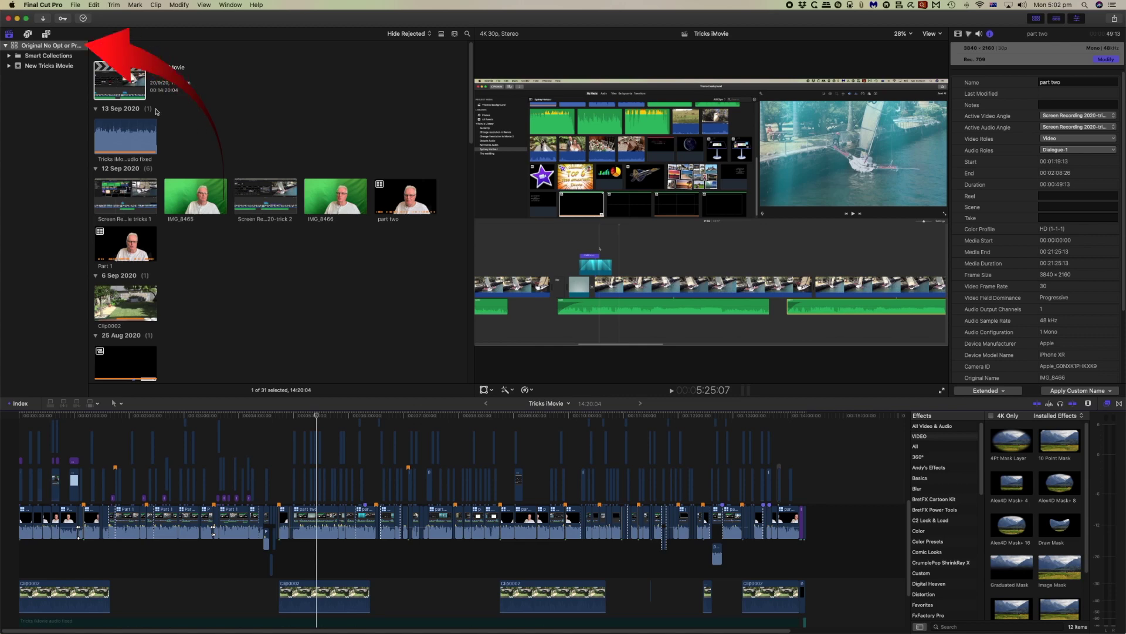
# Check the Original No Opt or Proxy library's storage and transcode clip IMG_8465 to ProRes Proxy media at 50% frame size.
pyautogui.click(41, 47)
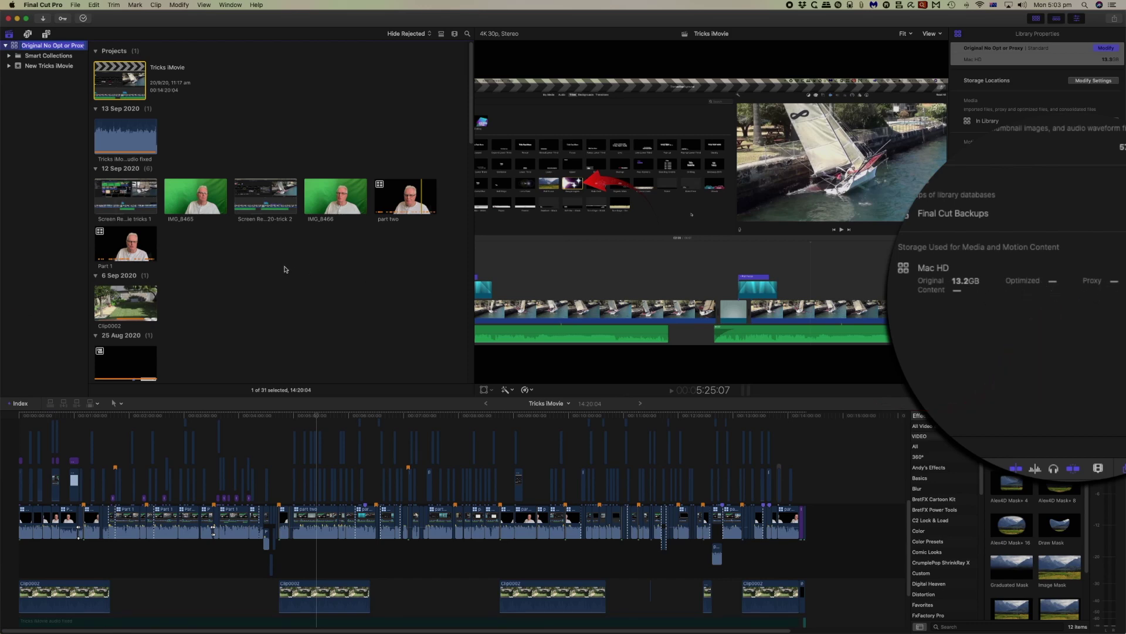
pyautogui.click(188, 200)
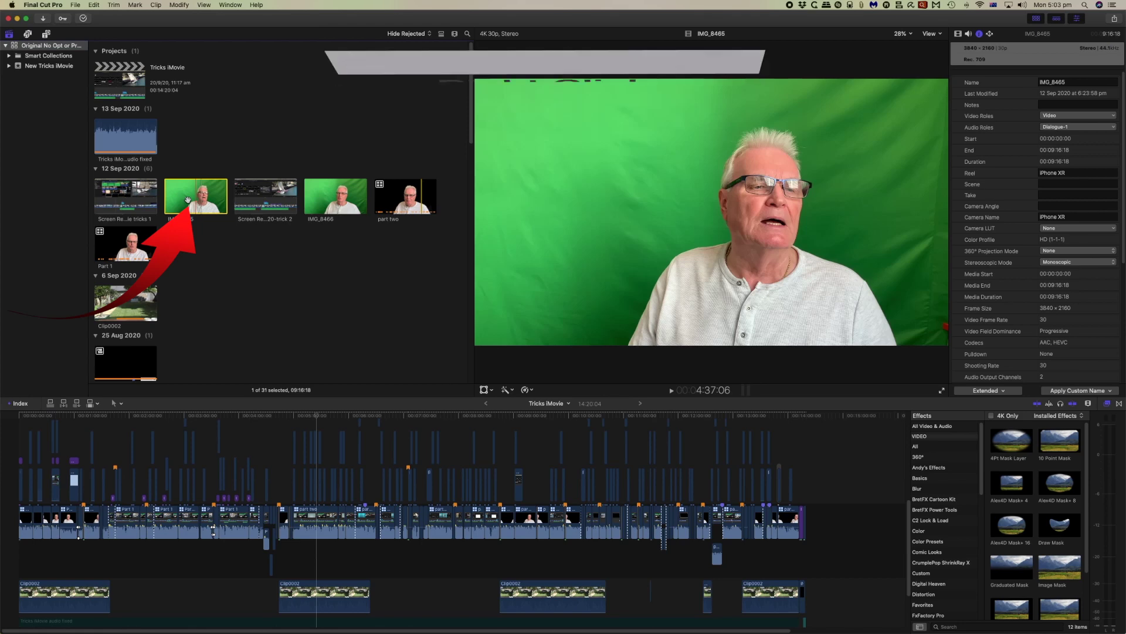
pyautogui.rightClick(197, 202)
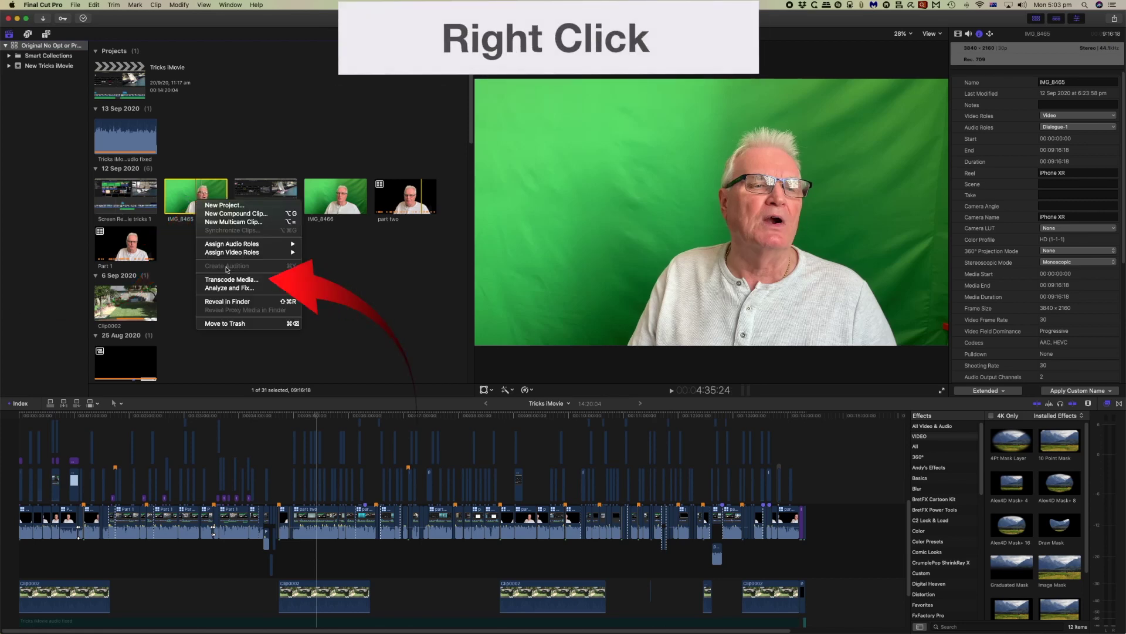
pyautogui.click(231, 279)
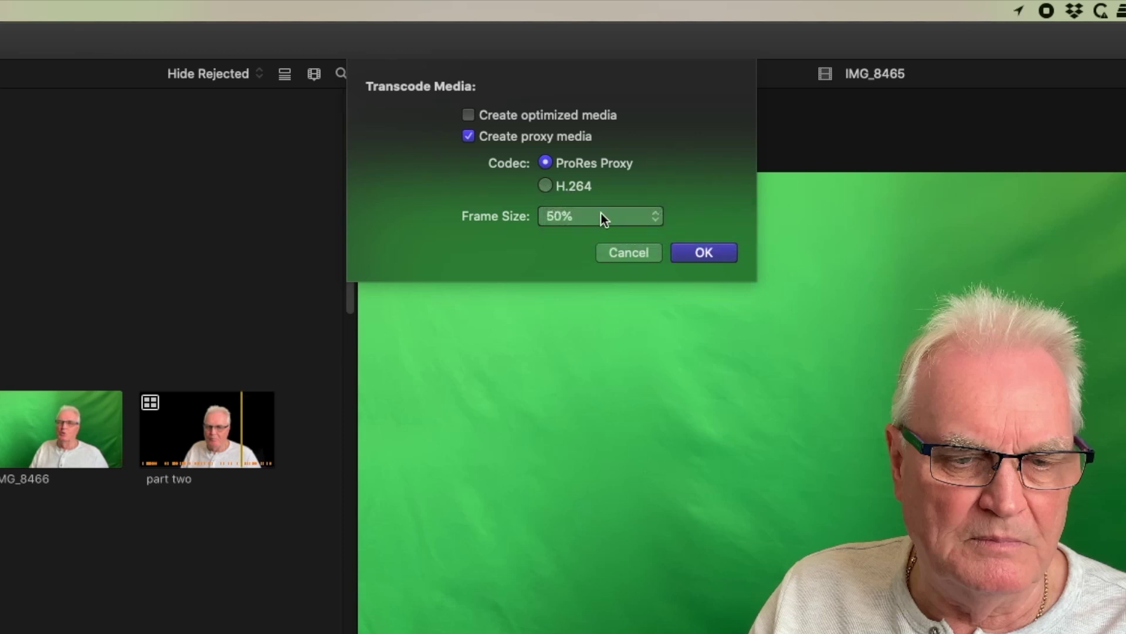
pyautogui.click(582, 215)
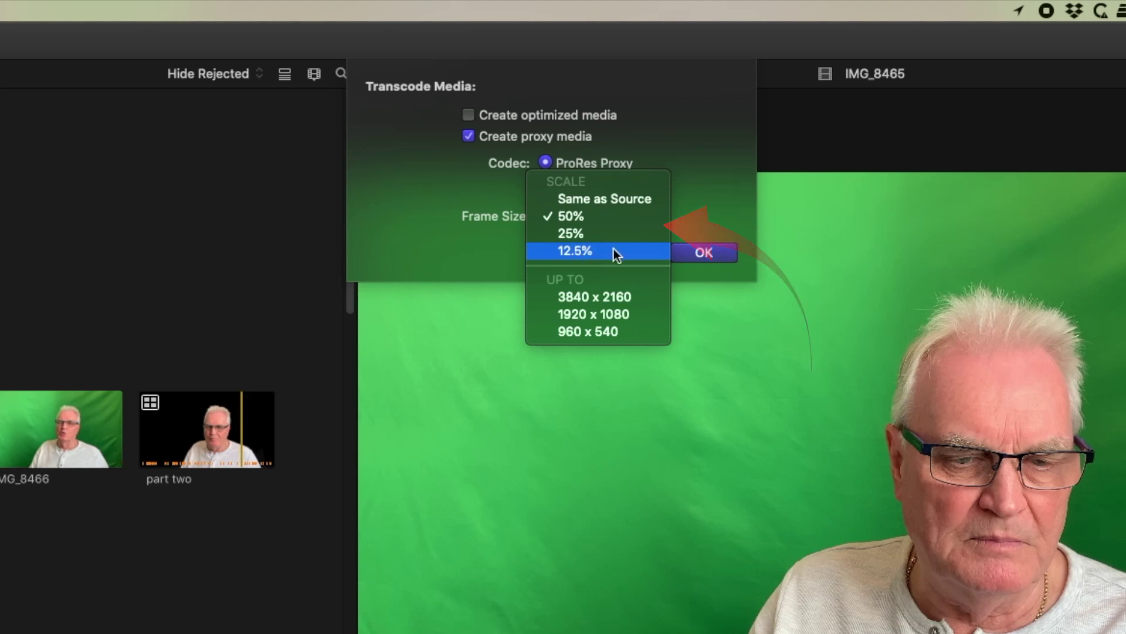
pyautogui.click(713, 253)
pyautogui.click(713, 253)
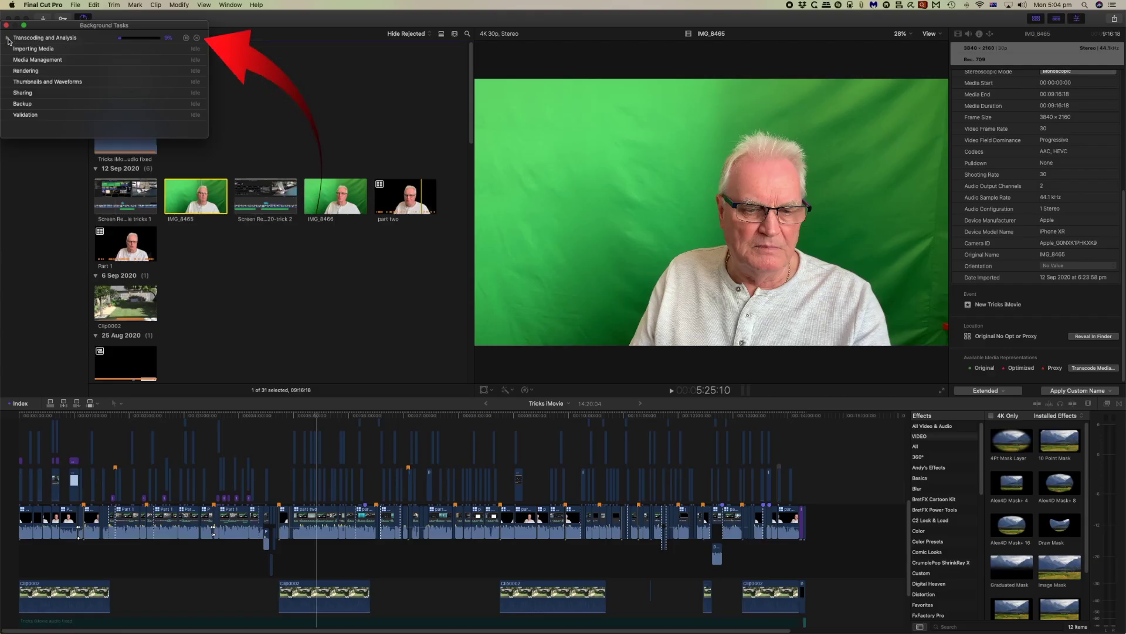
# Inspect the details of the running transcoding task and the transcode options offered for IMG_8465, leaving them without changes.
pyautogui.click(8, 39)
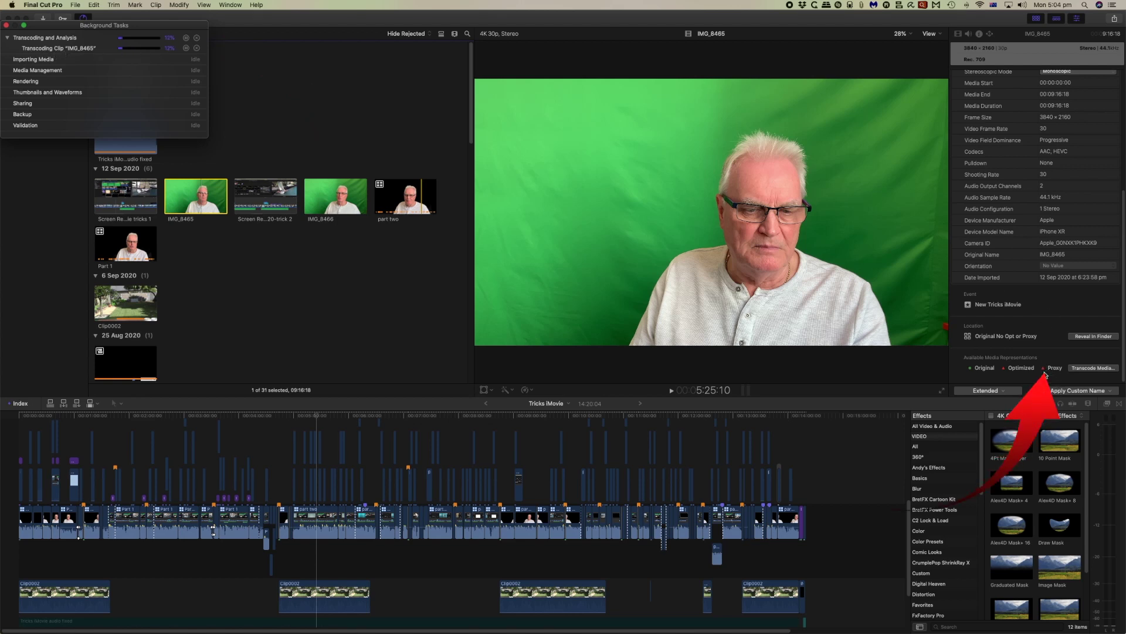
pyautogui.click(1093, 368)
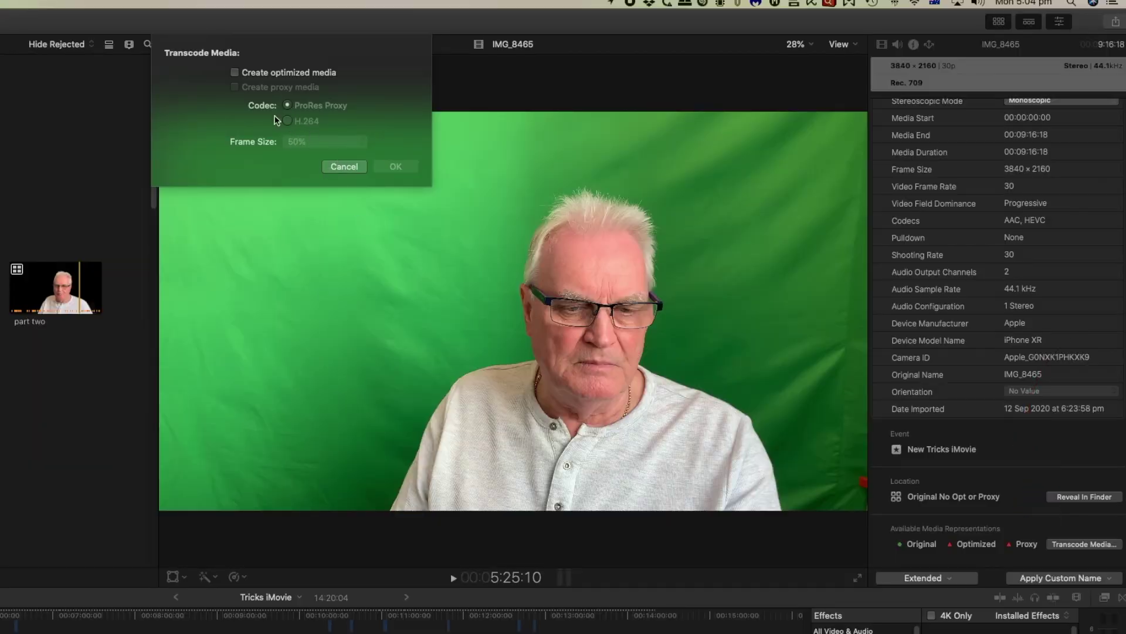
pyautogui.click(345, 167)
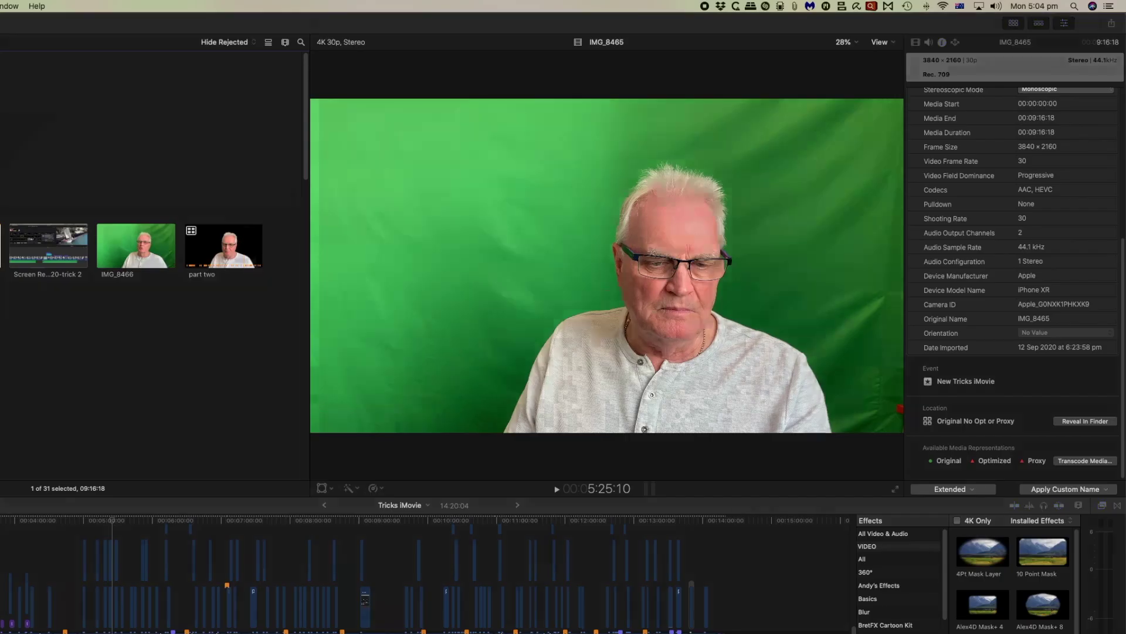
# Bring up the media import settings and choose a frame size for the ProRes Proxy media.
pyautogui.click(45, 18)
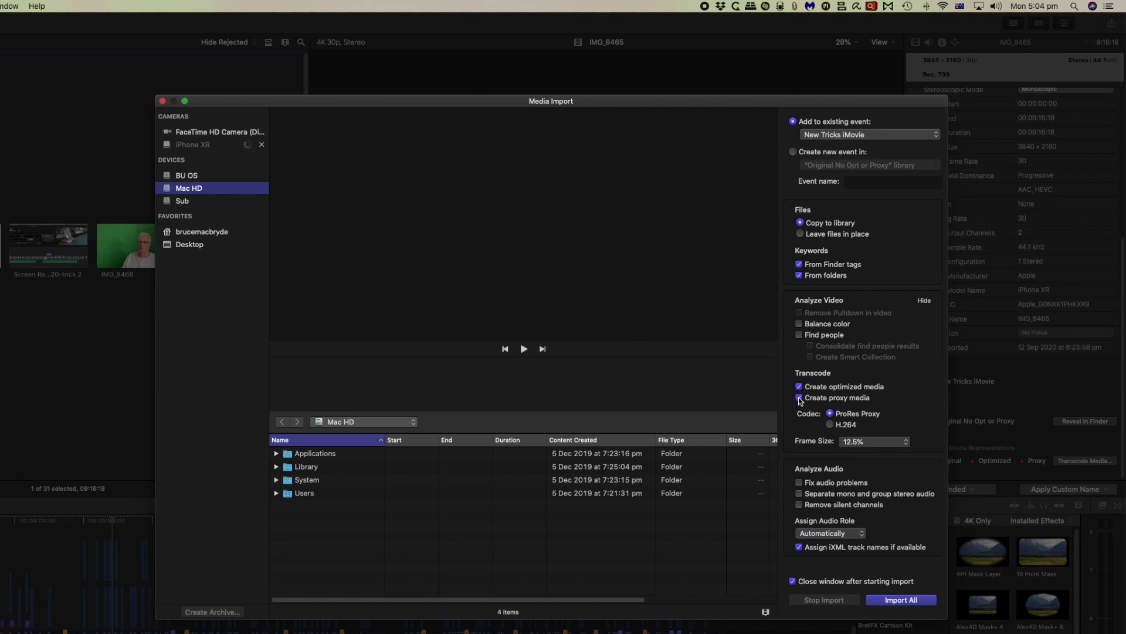
pyautogui.click(875, 442)
pyautogui.click(857, 417)
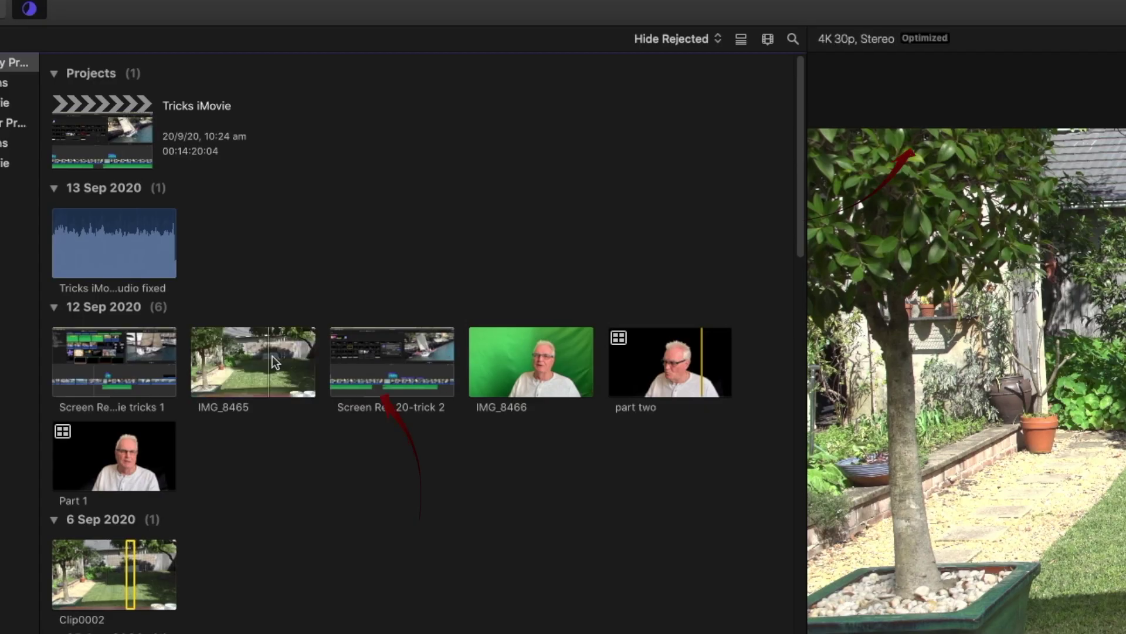
# Check the storage of the Original Opt-Proxy Prores 50% library and delete the proxy media generated for all its clips.
pyautogui.click(272, 356)
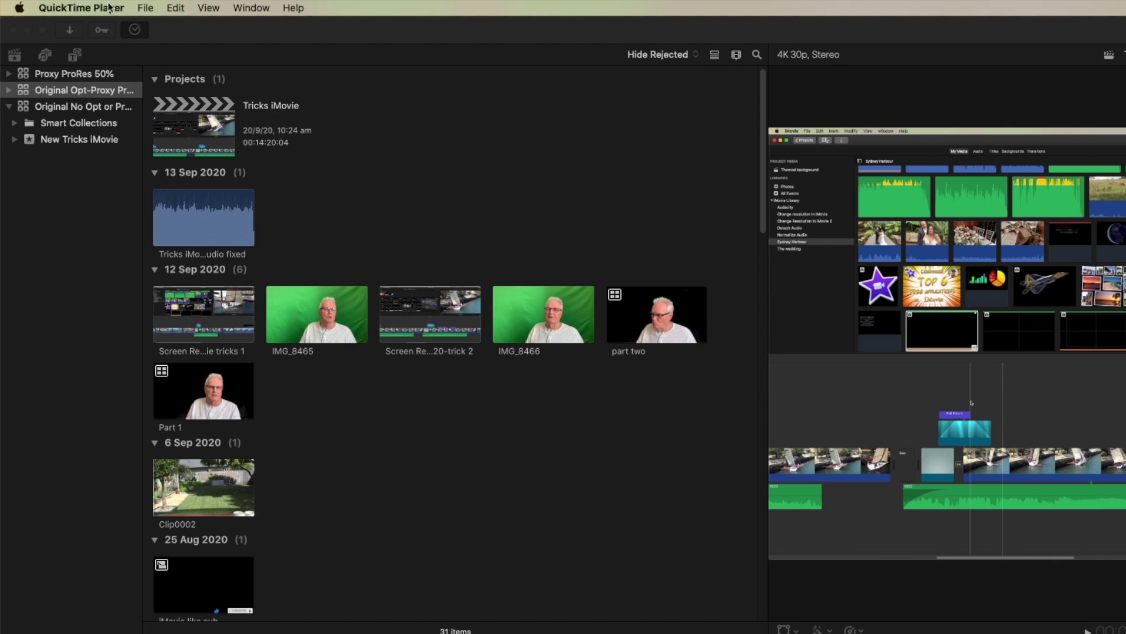
pyautogui.click(75, 90)
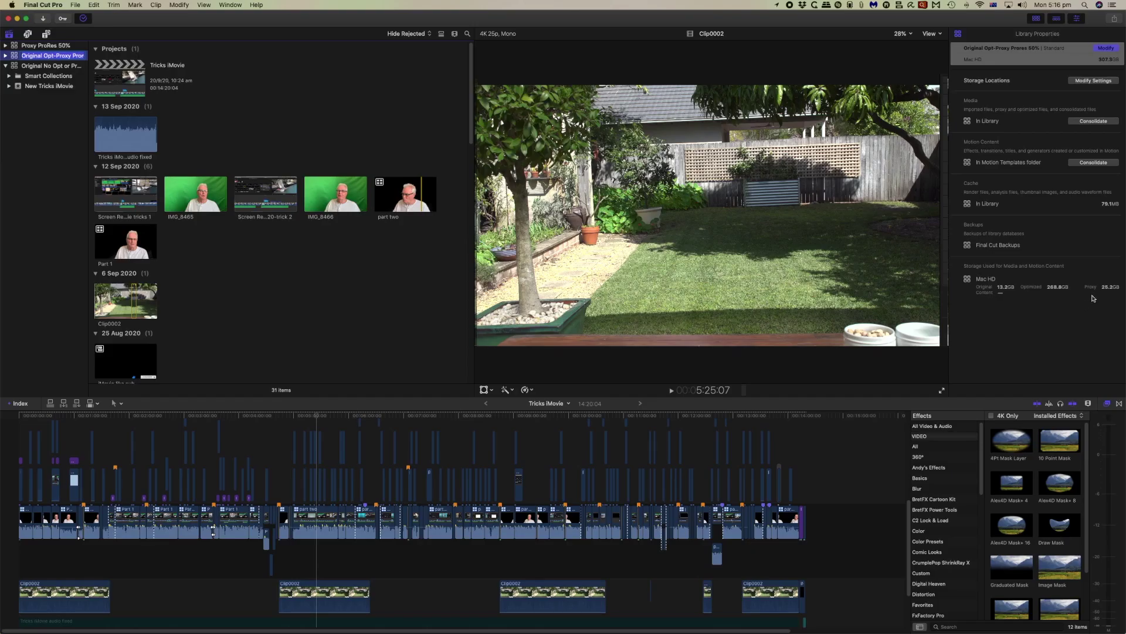
pyautogui.click(296, 282)
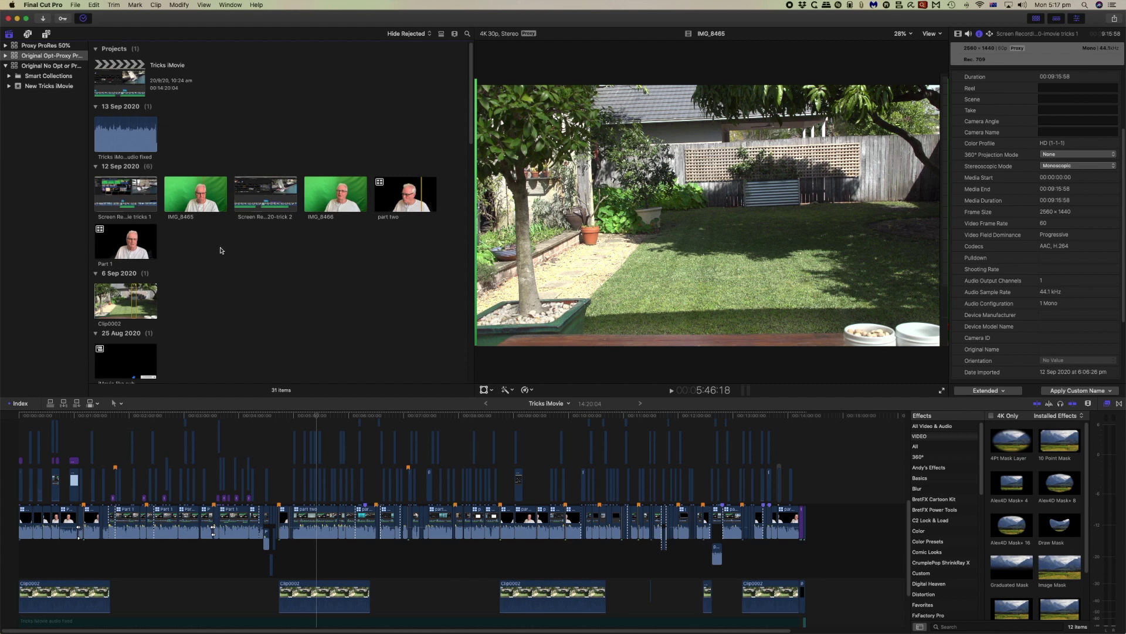
pyautogui.press('super+a')
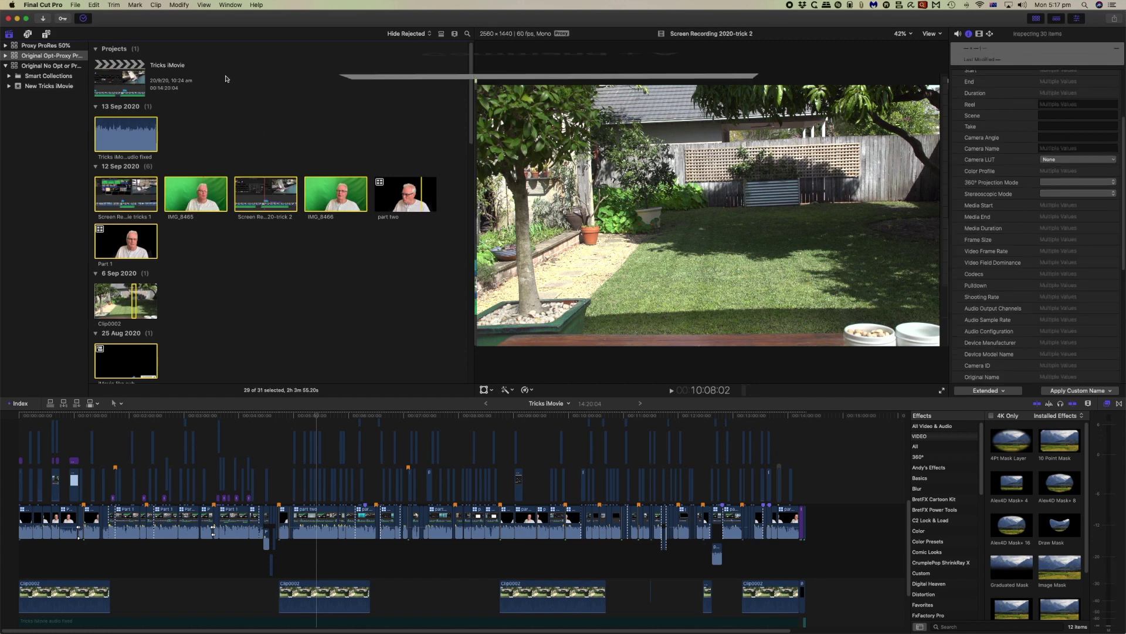
pyautogui.click(76, 5)
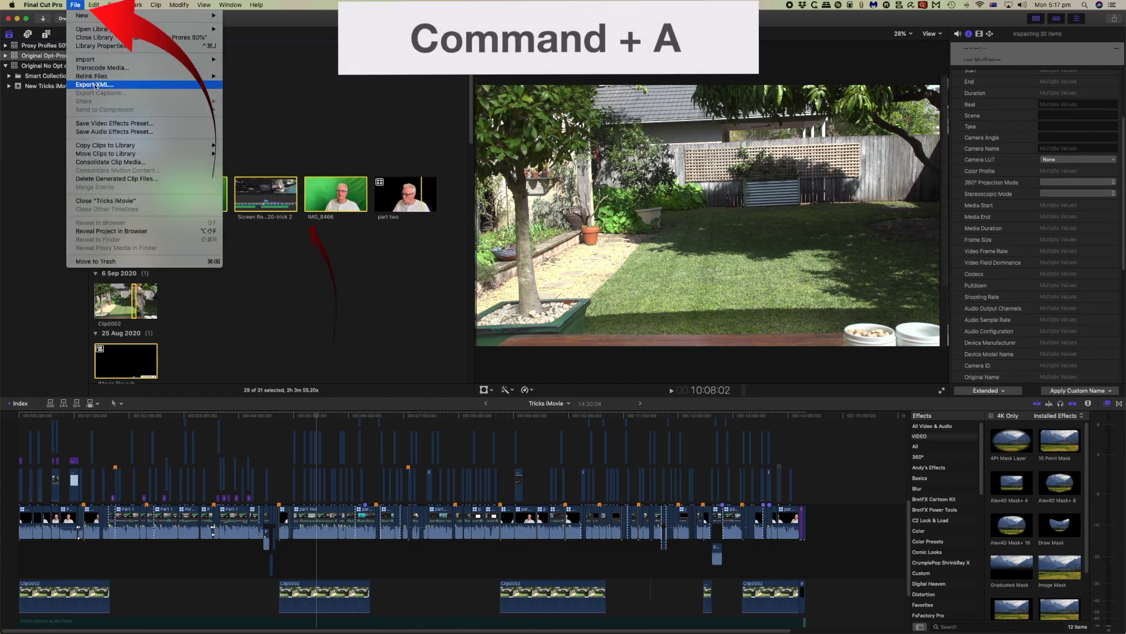
pyautogui.click(117, 178)
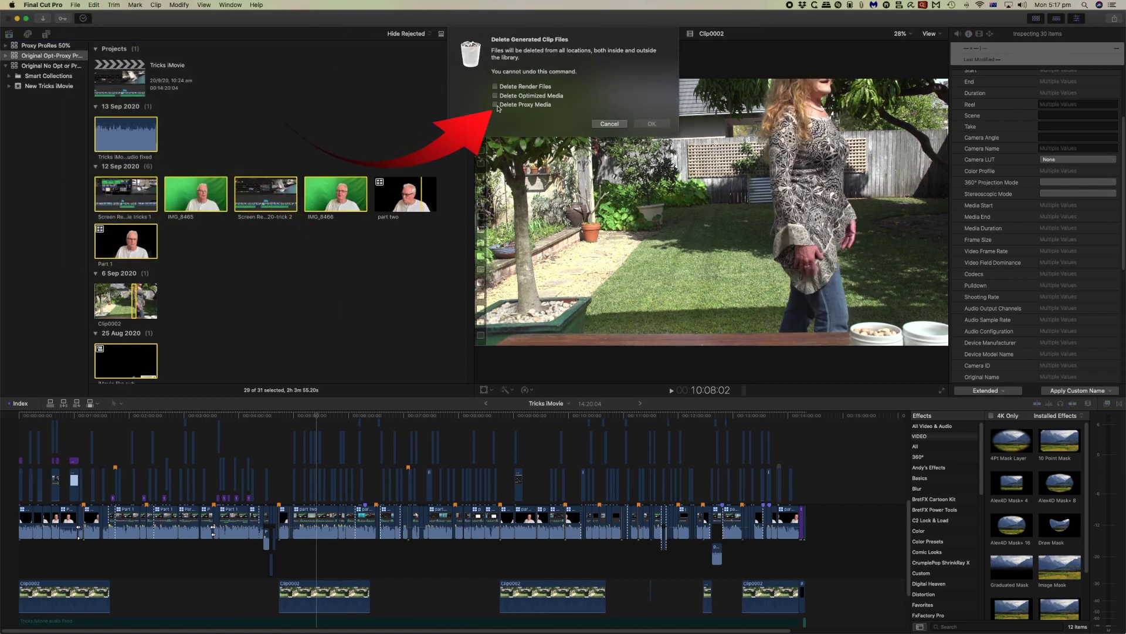
pyautogui.click(496, 104)
pyautogui.click(651, 124)
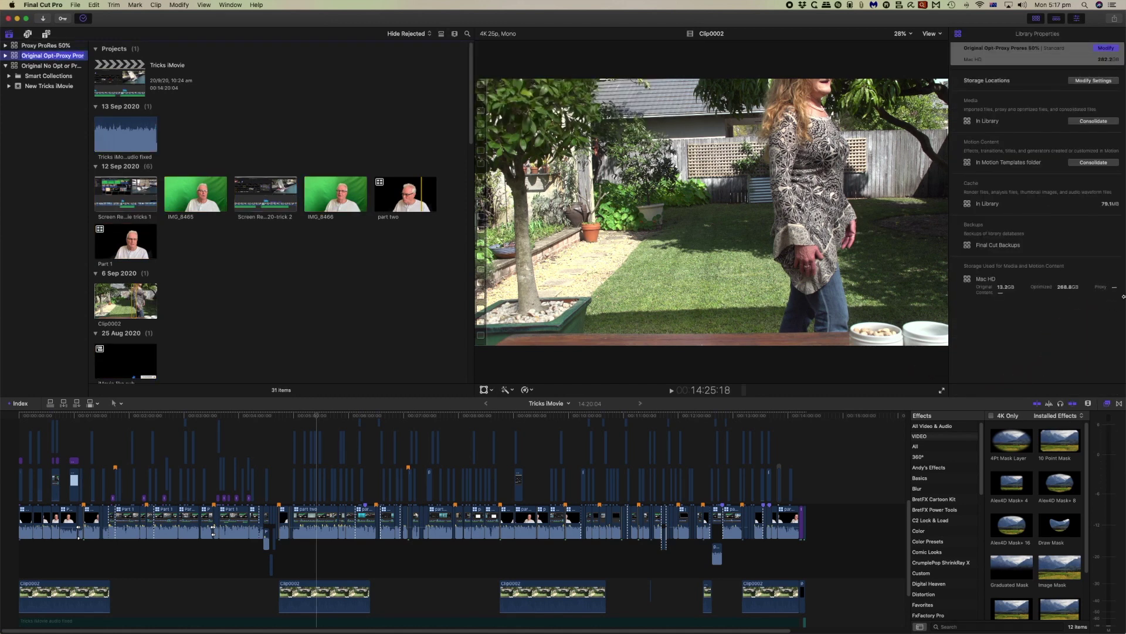
# Transcode all clips in the library to H.264 proxy media at 25% frame size.
pyautogui.click(300, 267)
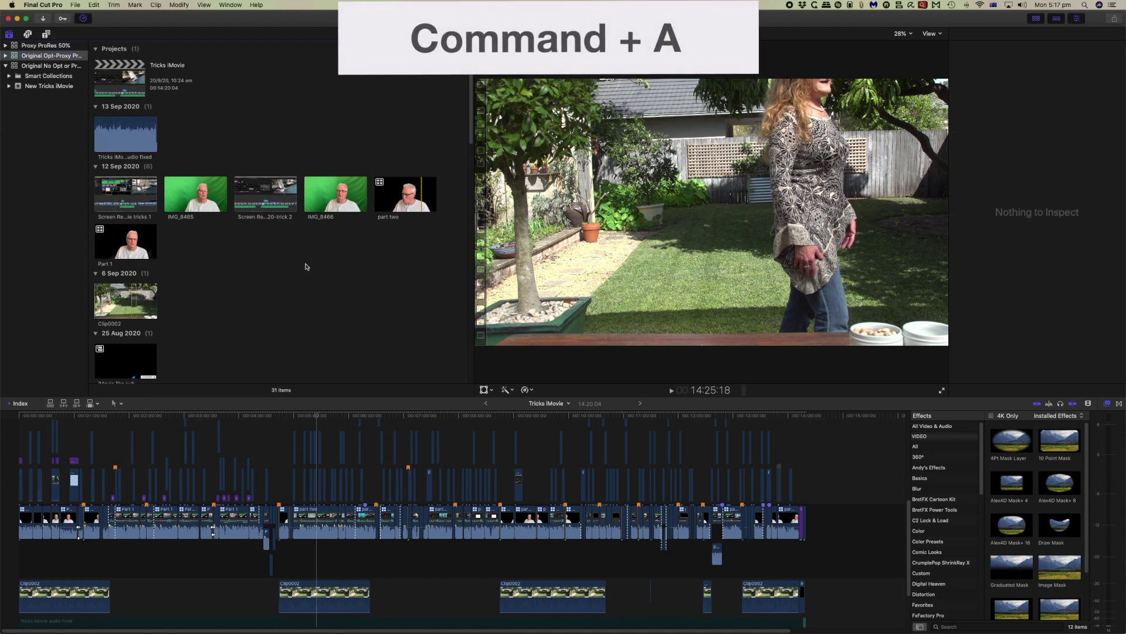
pyautogui.press('super+a')
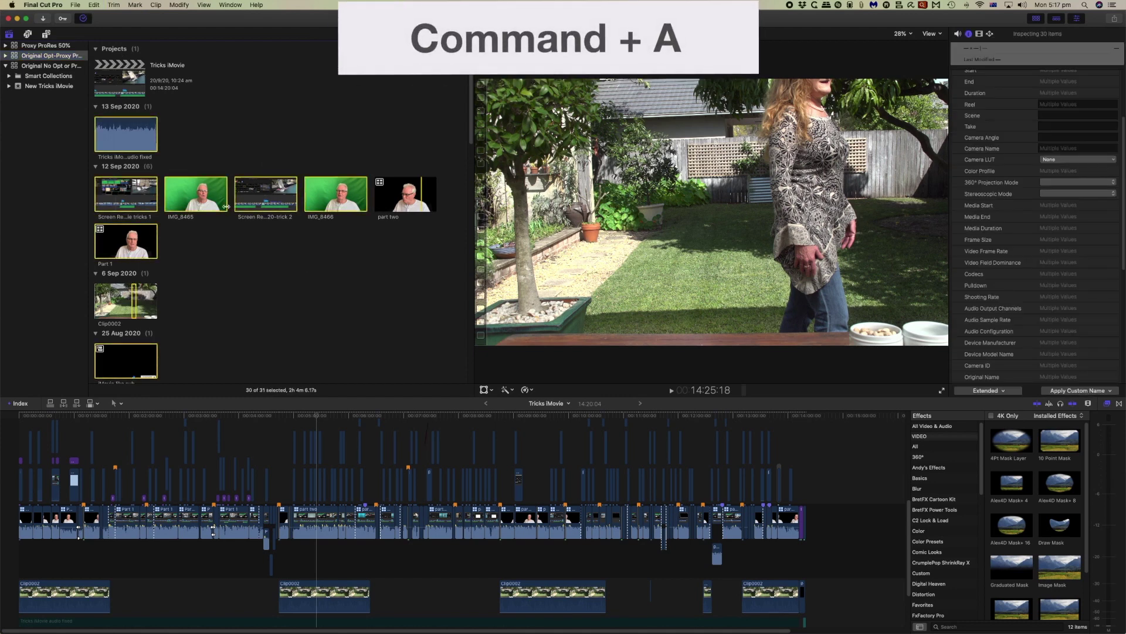
pyautogui.rightClick(198, 194)
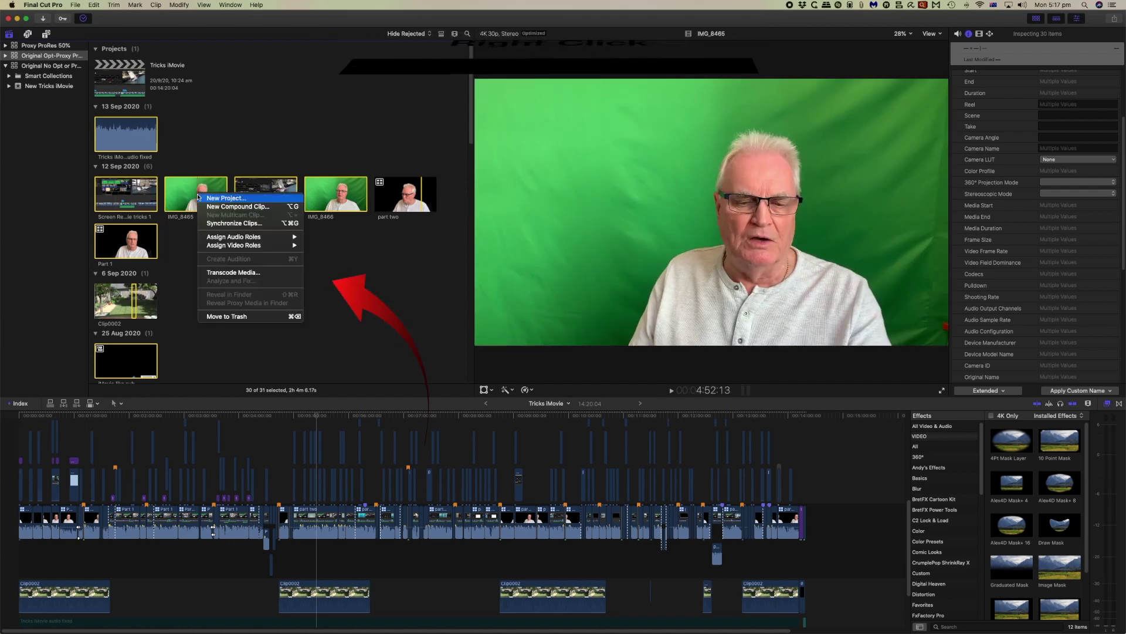
pyautogui.click(226, 273)
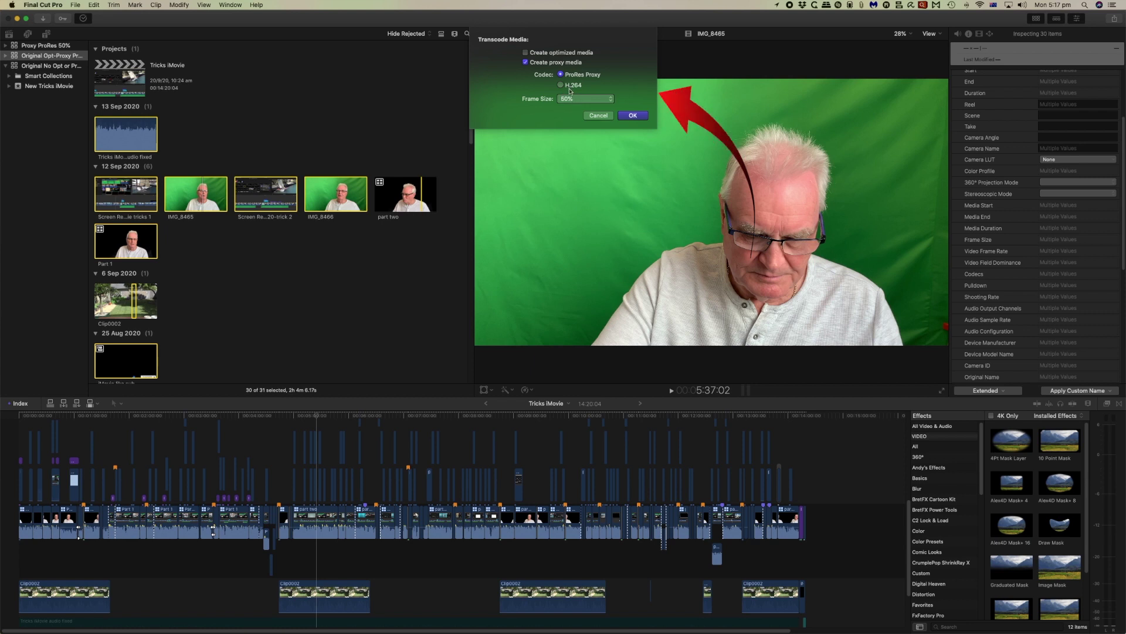
pyautogui.click(561, 85)
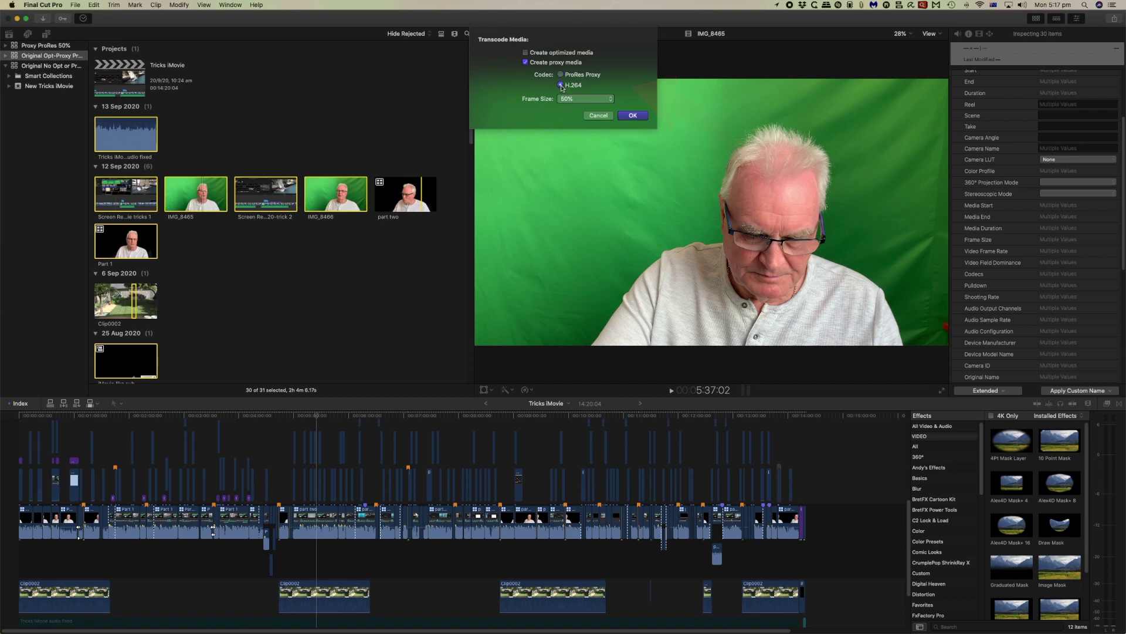
pyautogui.click(578, 100)
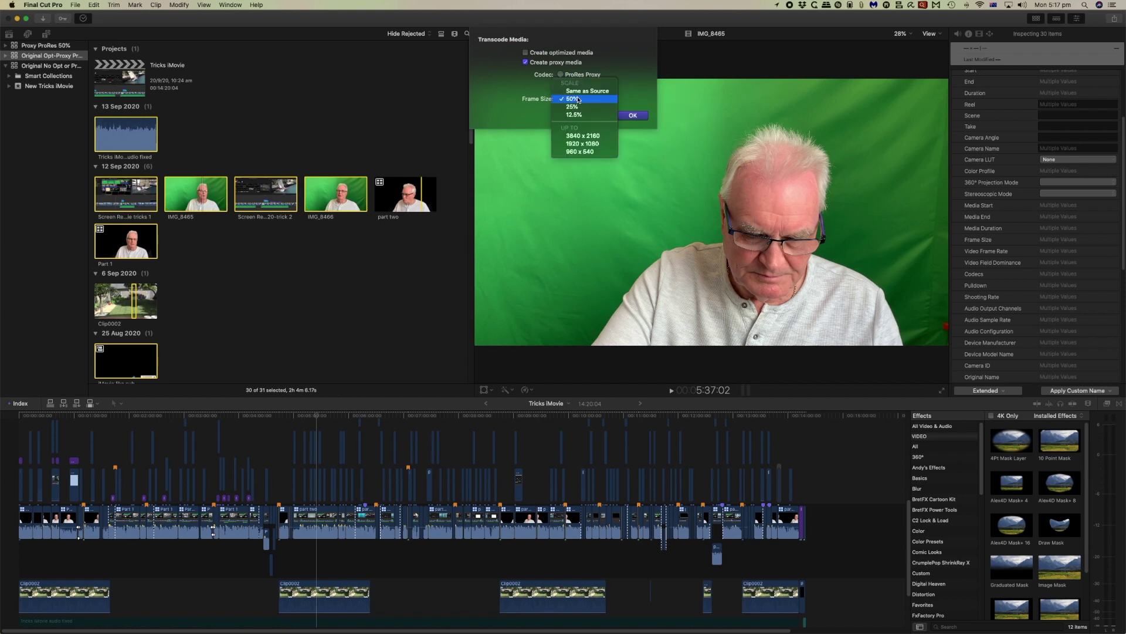
pyautogui.click(582, 107)
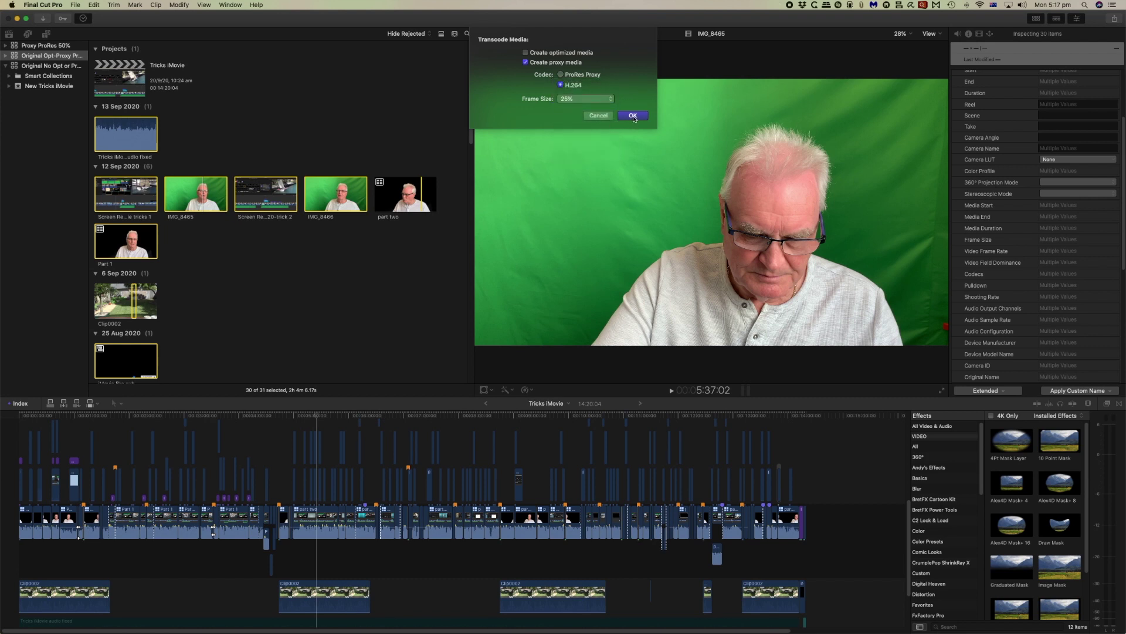
pyautogui.click(633, 116)
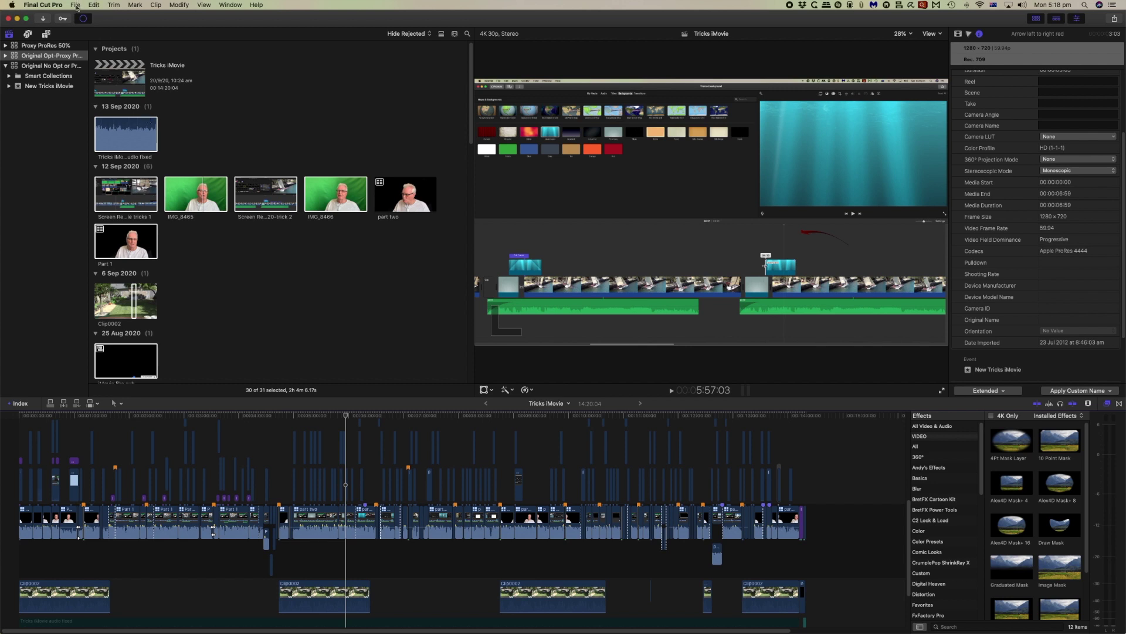
# Copy the Original Opt-Proxy Prores 50% library to a new library named "edit", including only its proxy media.
pyautogui.click(46, 56)
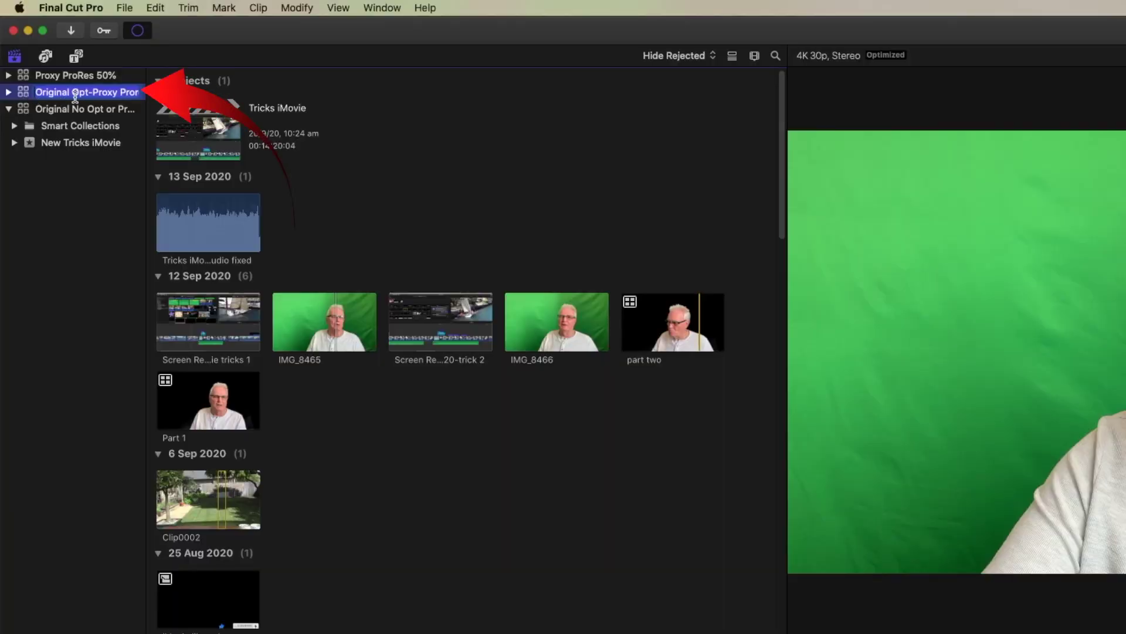
pyautogui.click(124, 8)
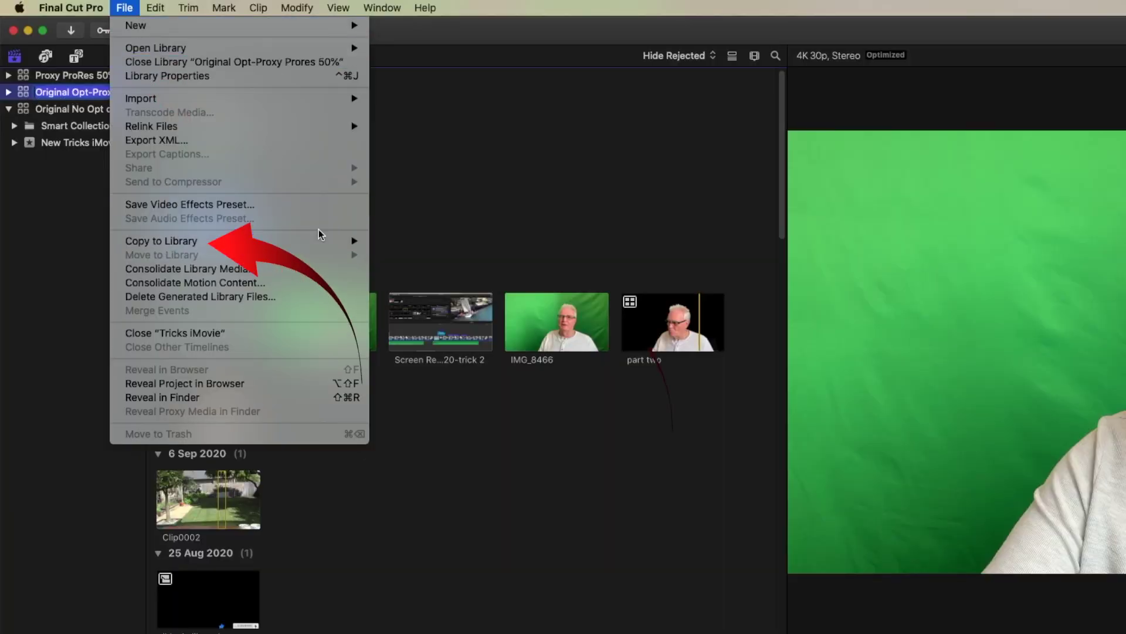
pyautogui.moveTo(328, 240)
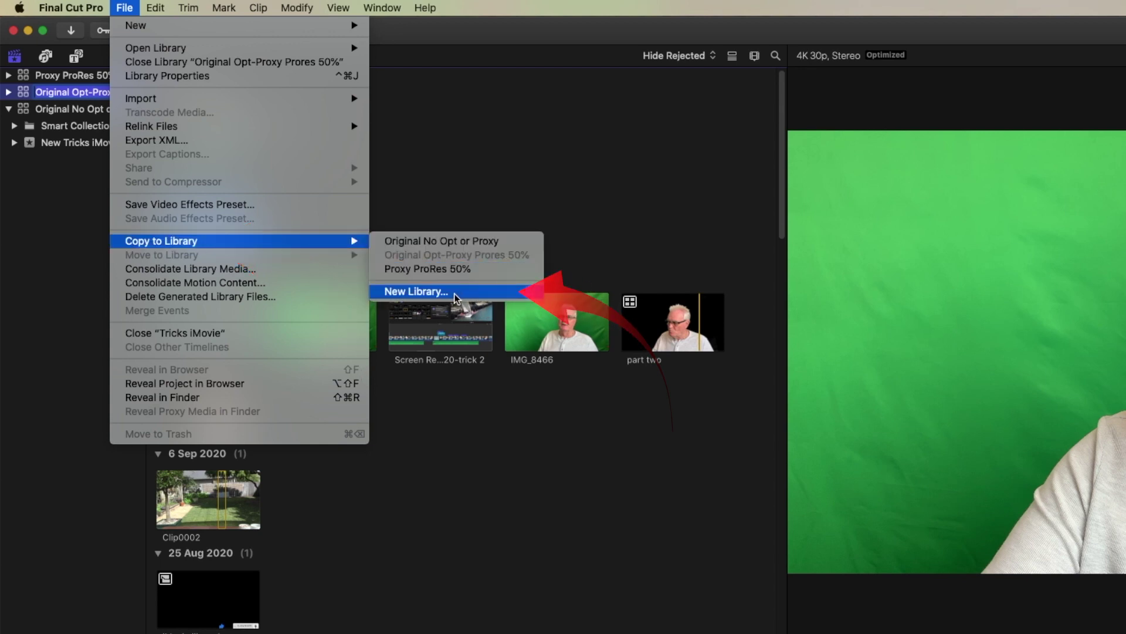
pyautogui.click(452, 291)
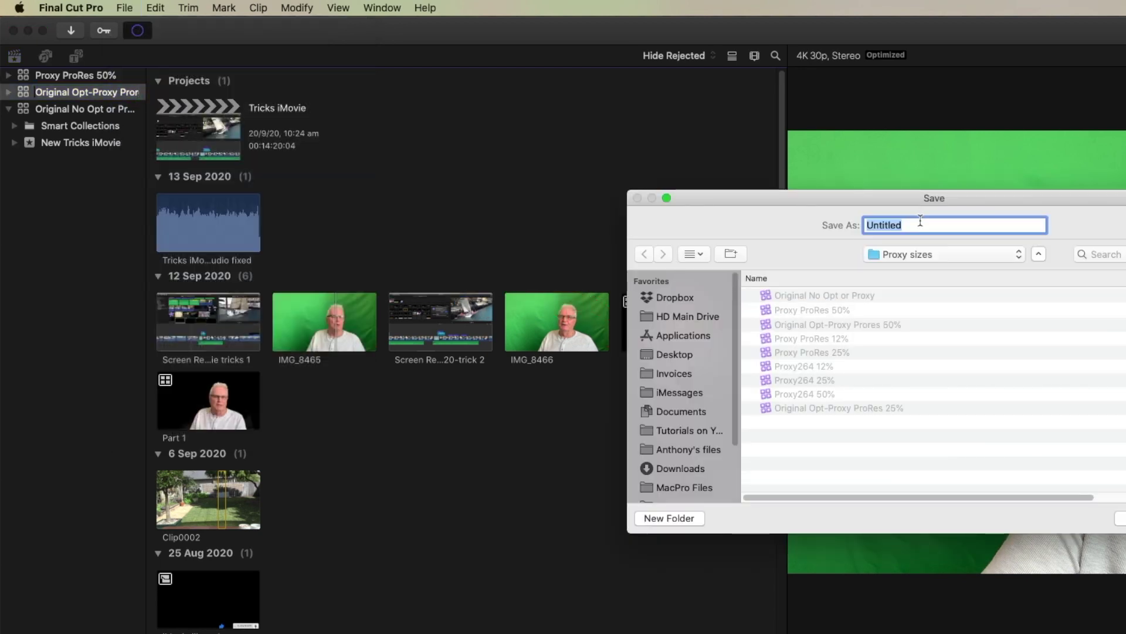
pyautogui.write('edit')
pyautogui.press('Return')
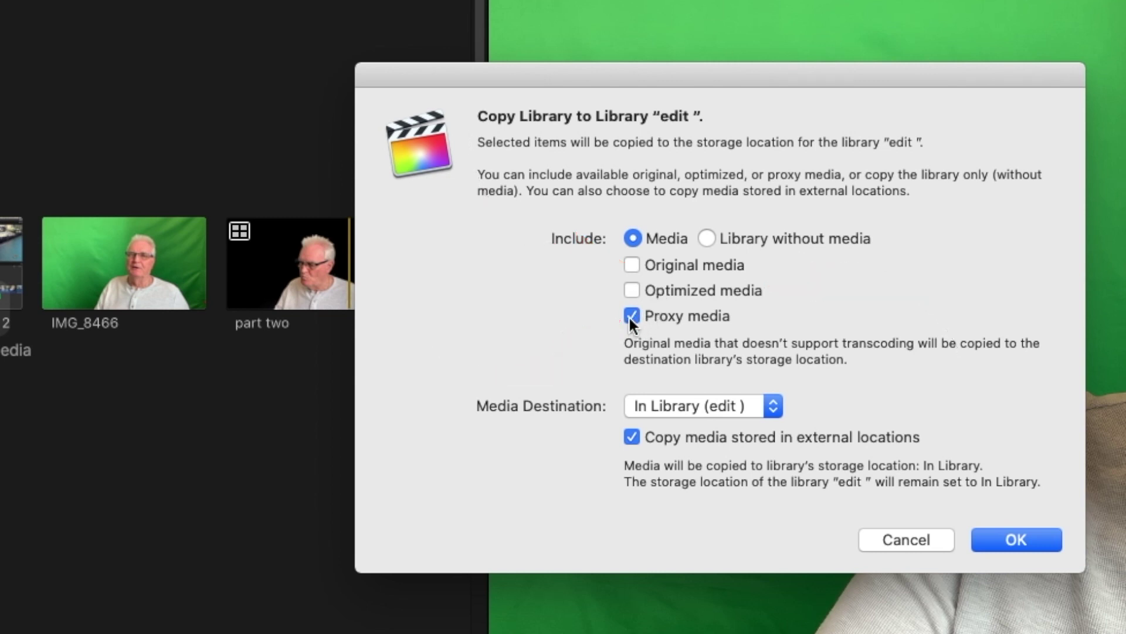
pyautogui.click(1033, 539)
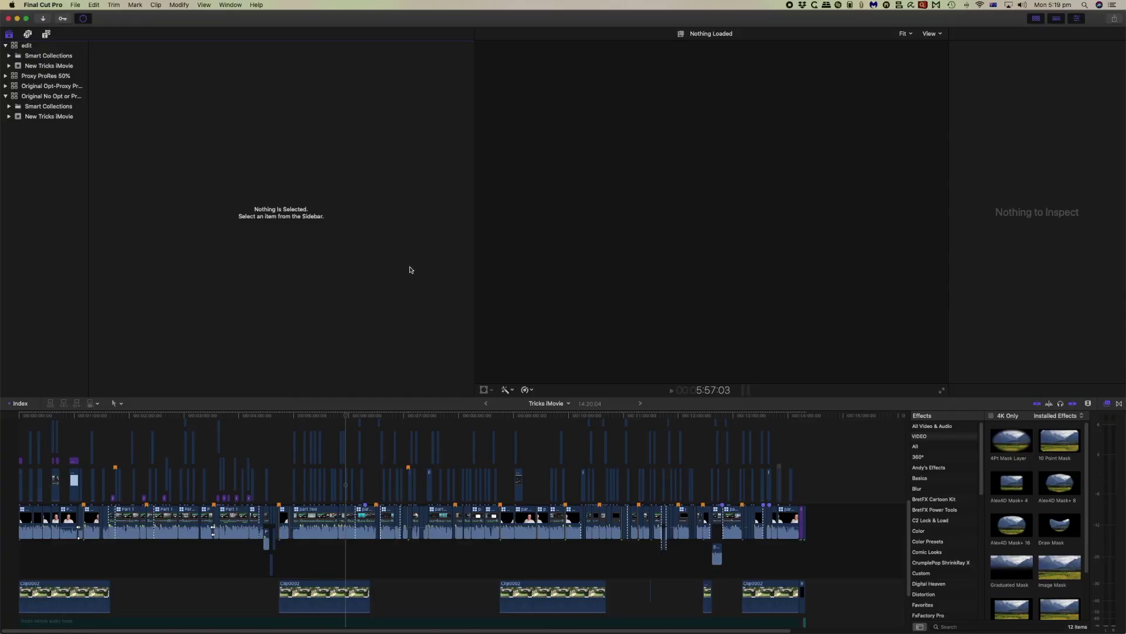
# Show the properties of the edit library and set the viewer's media playback to Proxy Only.
pyautogui.click(27, 46)
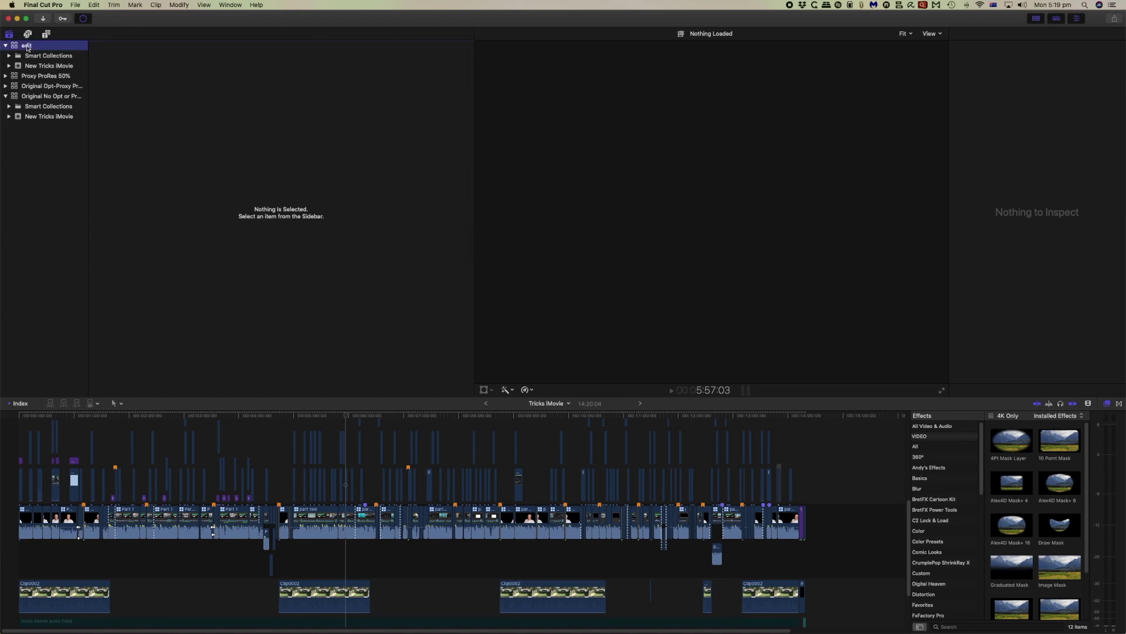
pyautogui.scroll(2, 166, 90)
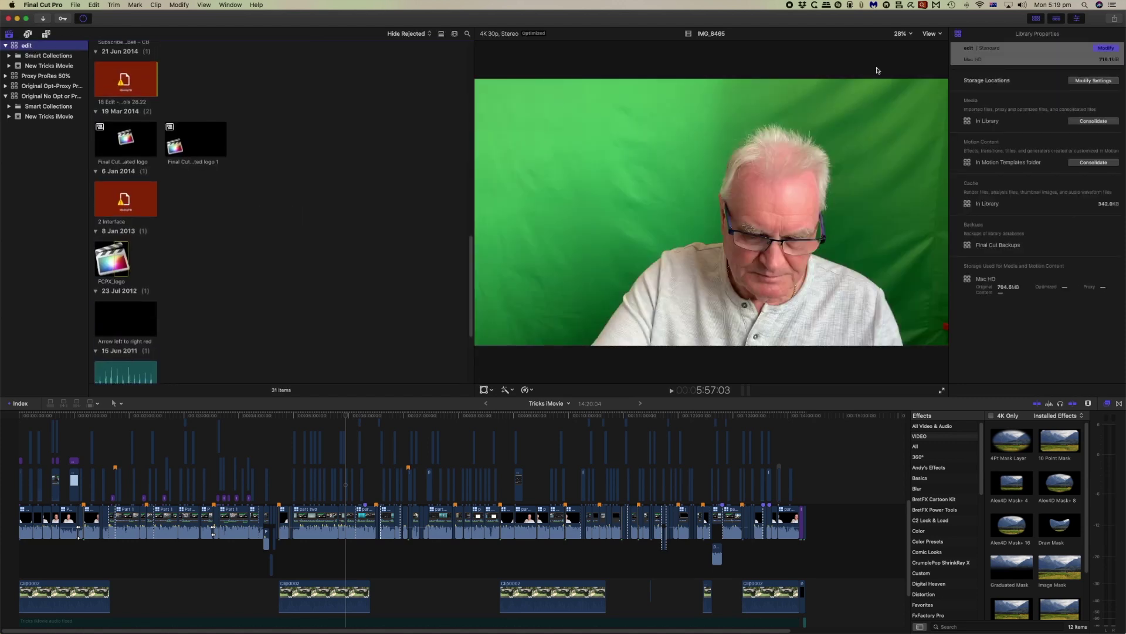
pyautogui.click(932, 34)
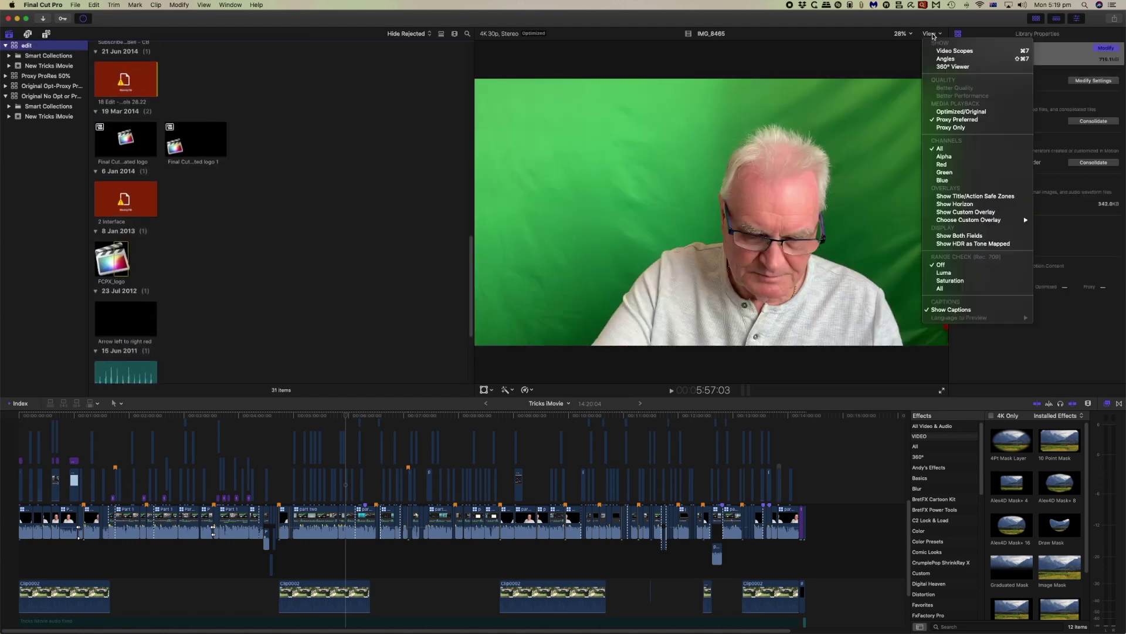
pyautogui.click(951, 127)
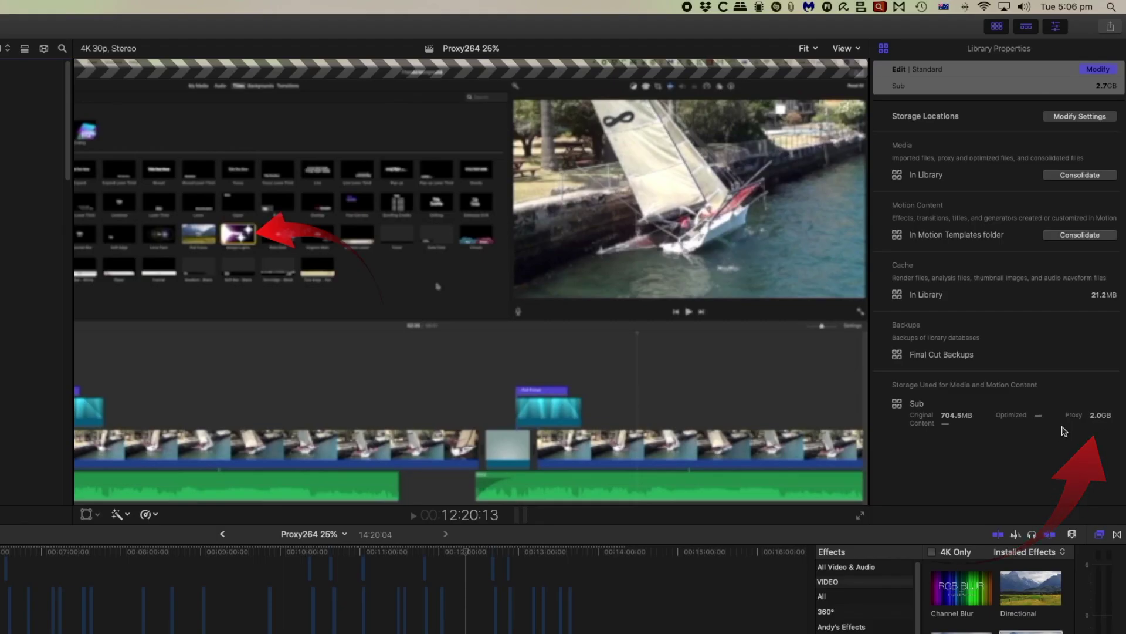
# View the Proxy264 25% project with Proxy Only playback and switch its media playback to Optimized/Original.
pyautogui.click(856, 52)
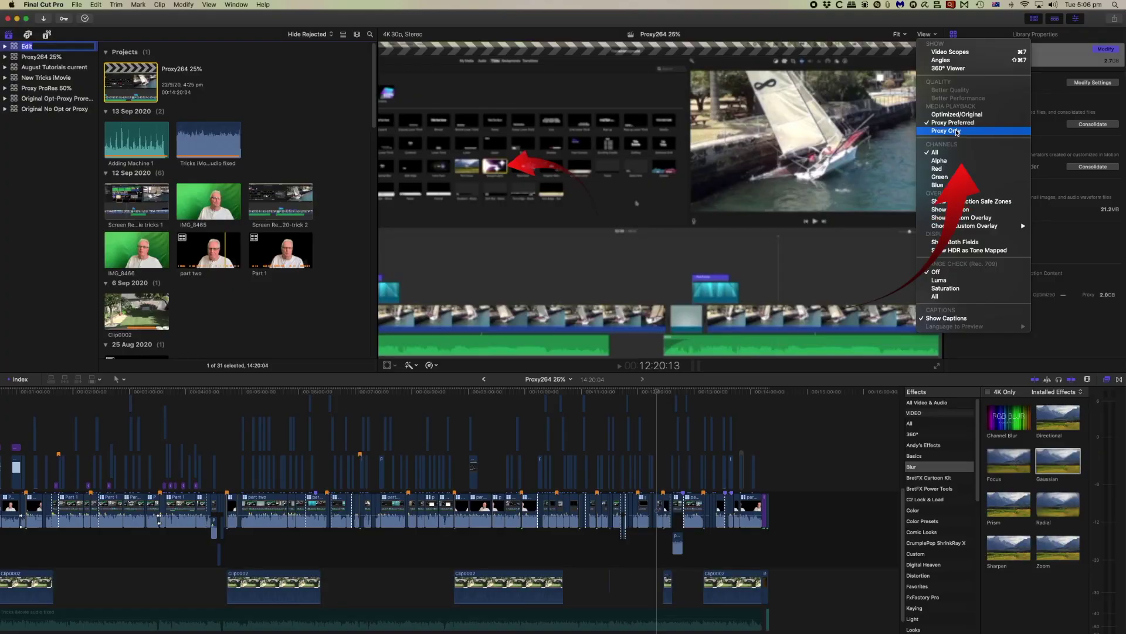
pyautogui.click(956, 132)
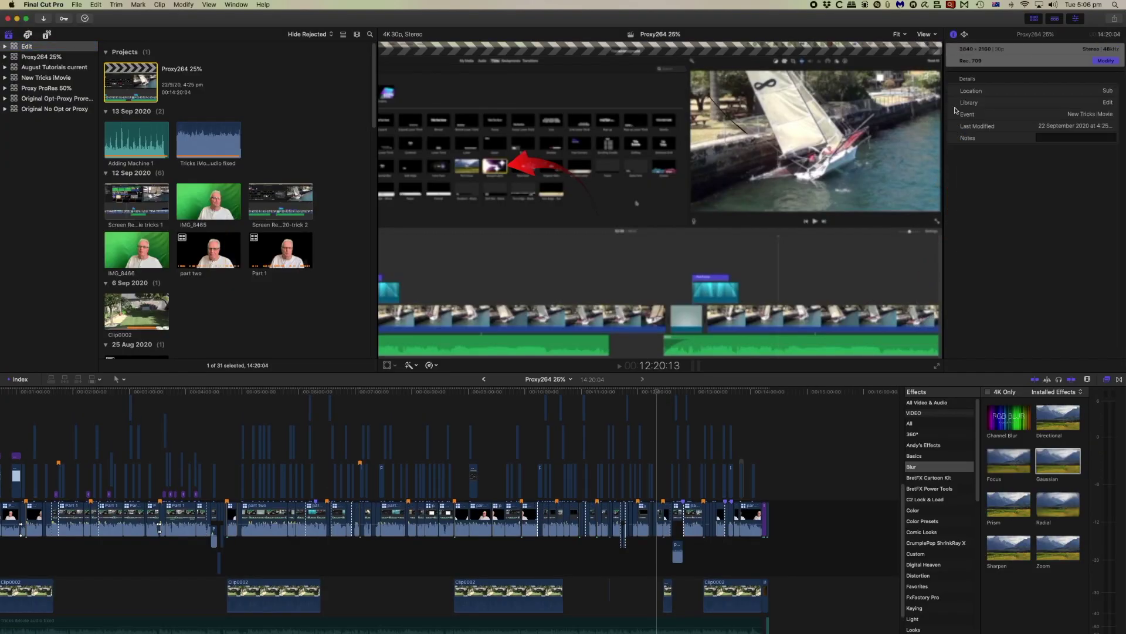
pyautogui.click(925, 35)
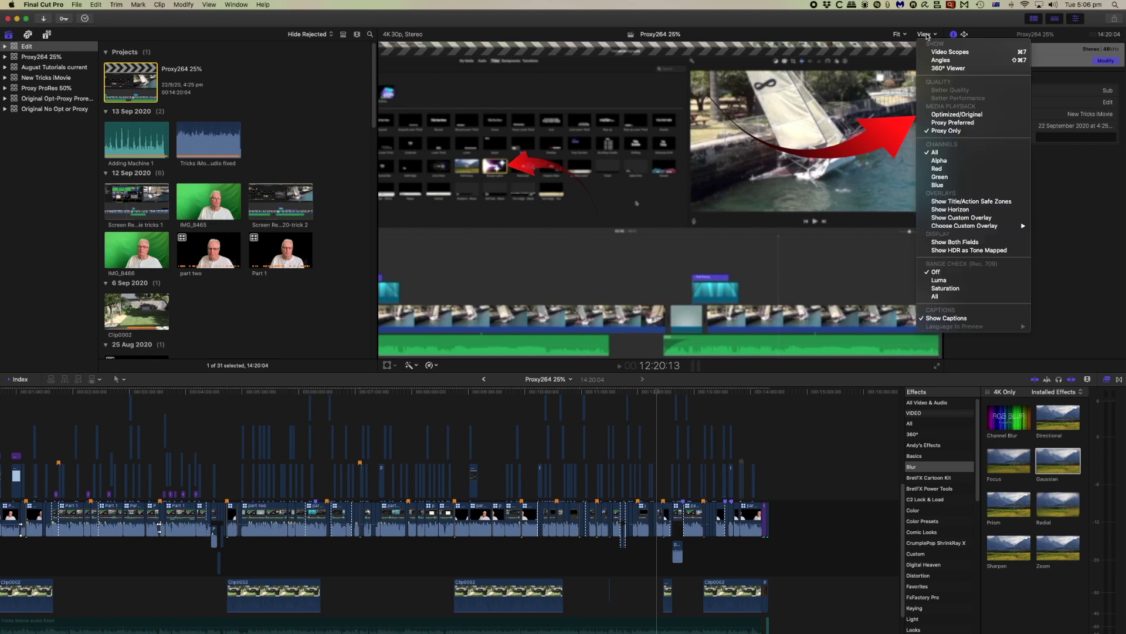
pyautogui.click(952, 114)
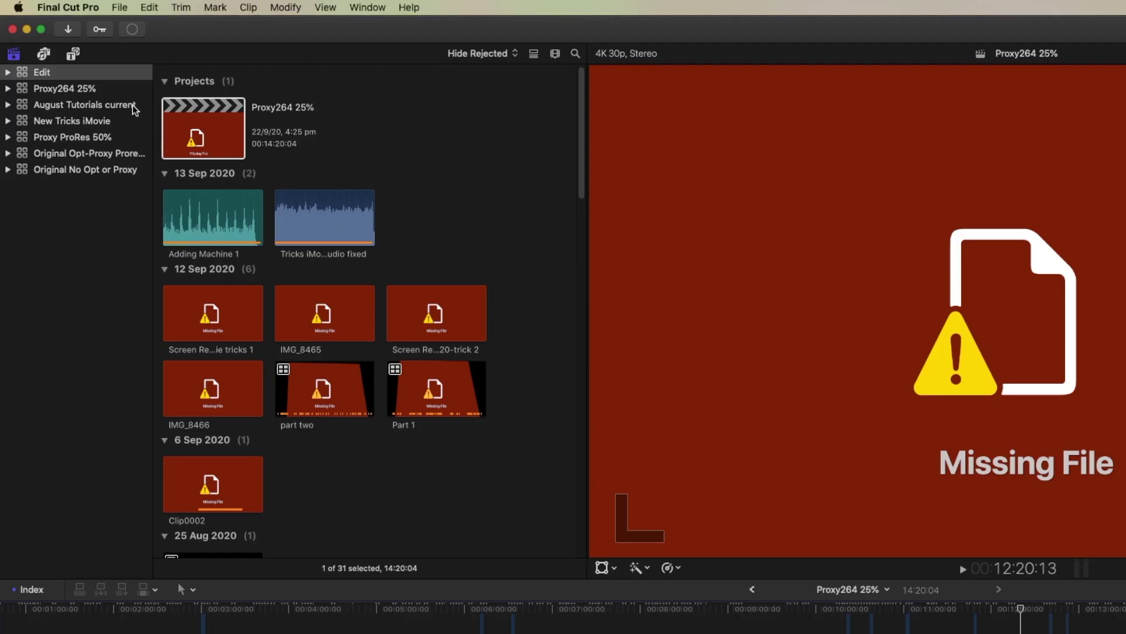
# Start relinking the original media of the Edit library and look through its list of original files.
pyautogui.click(25, 47)
pyautogui.click(41, 72)
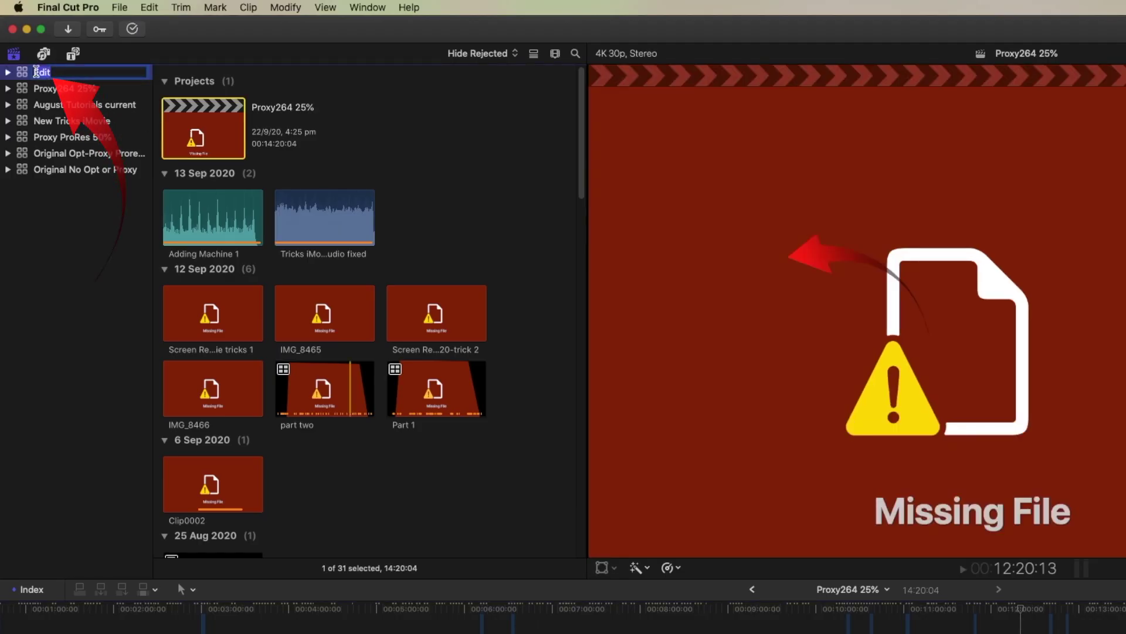
pyautogui.click(115, 8)
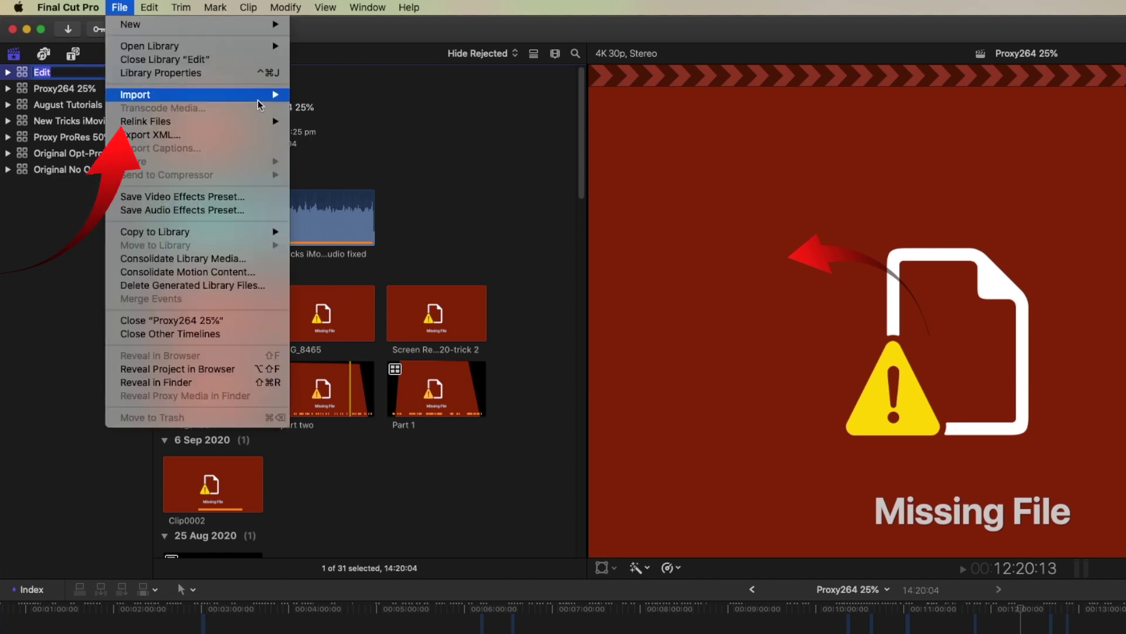
pyautogui.moveTo(209, 122)
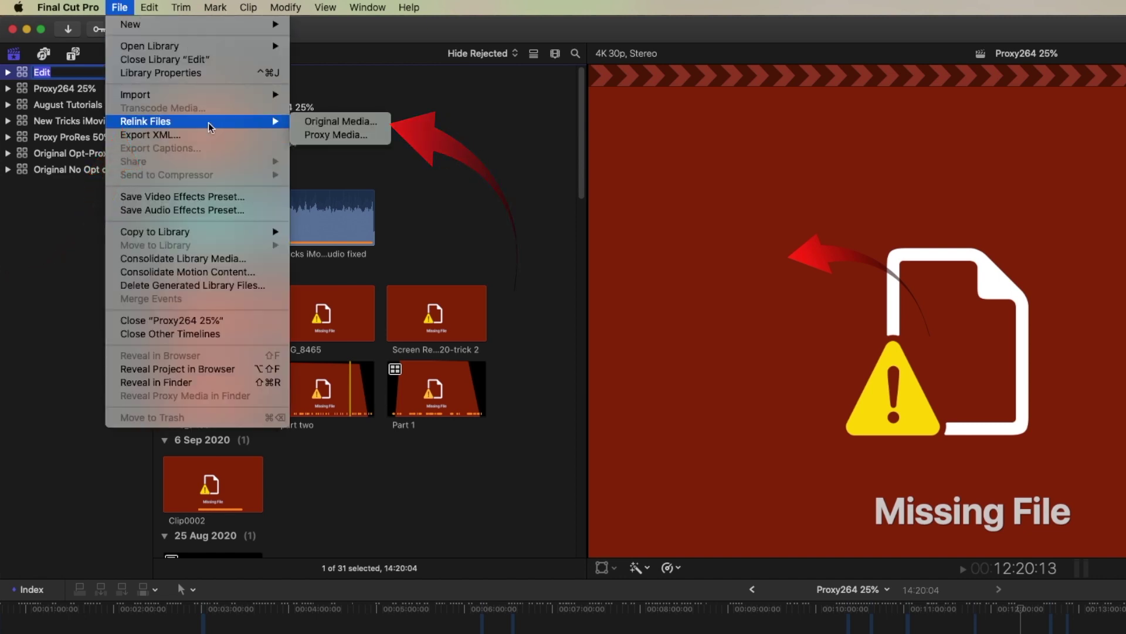
pyautogui.click(340, 120)
pyautogui.scroll(5, 766, 382)
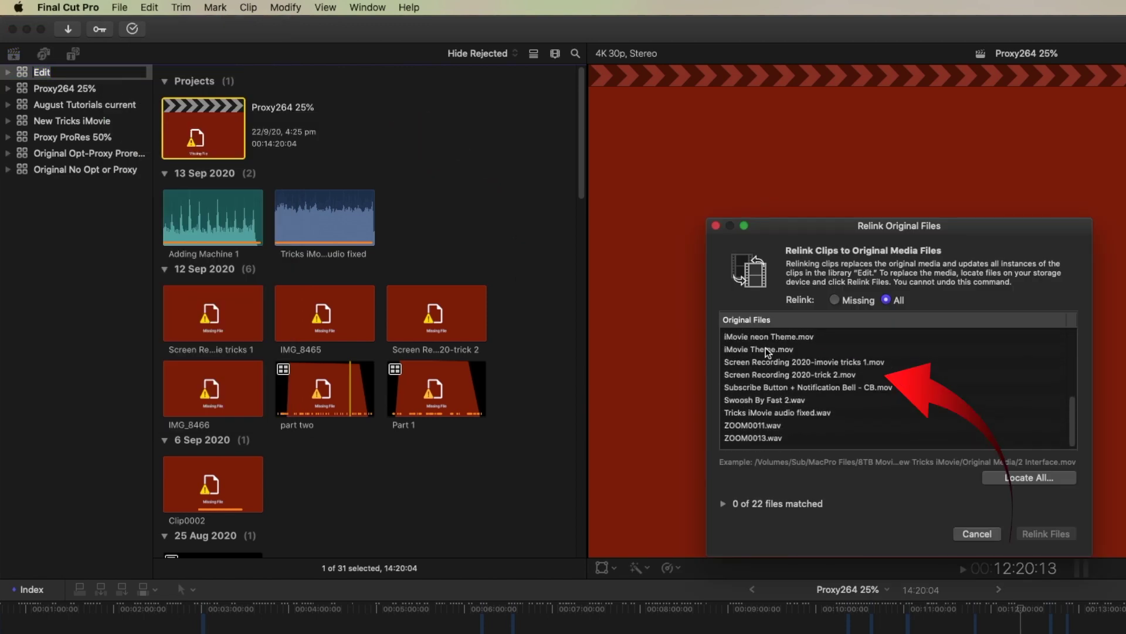
# Locate all original files in the Original Opt-Proxy Prores 50% library and relink the Edit library's clips to them.
pyautogui.click(1037, 472)
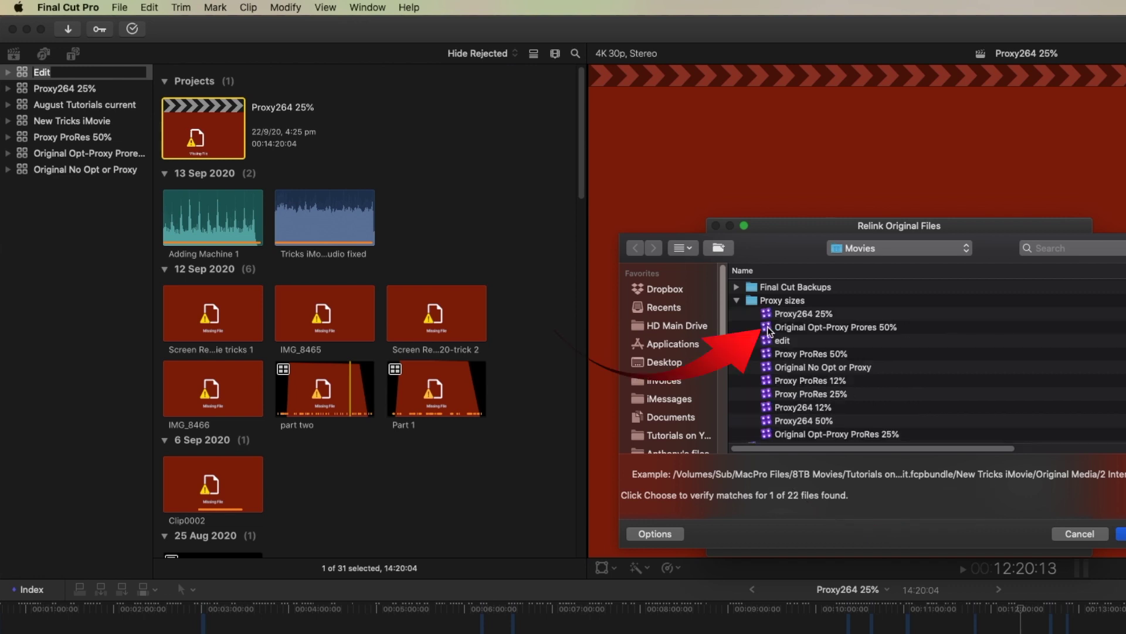
pyautogui.click(768, 328)
pyautogui.click(1121, 531)
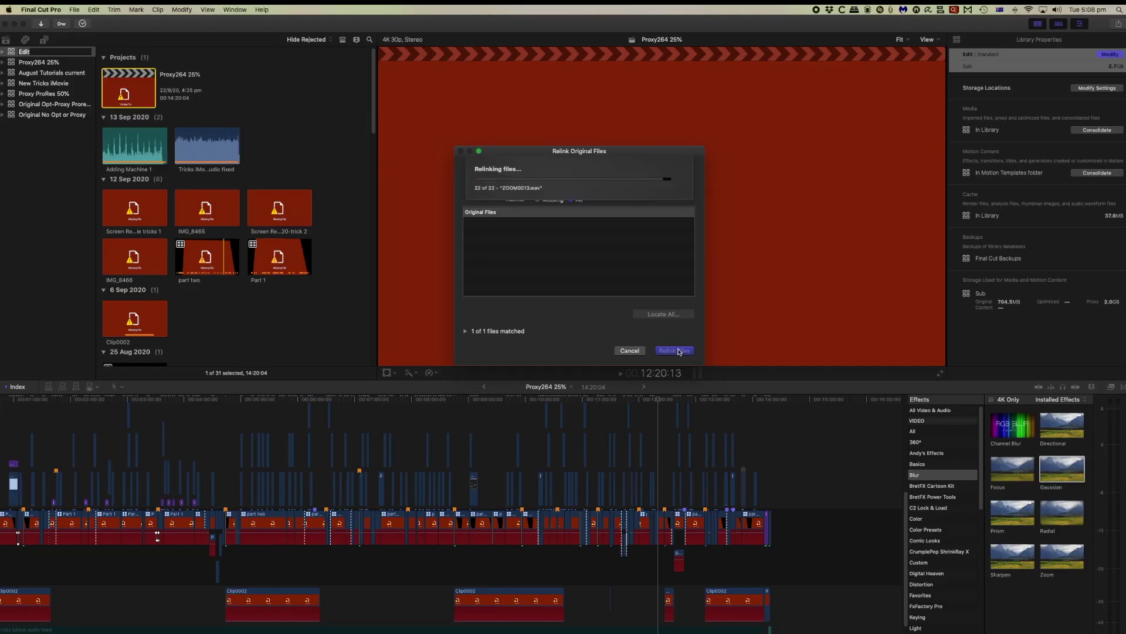
pyautogui.click(1053, 534)
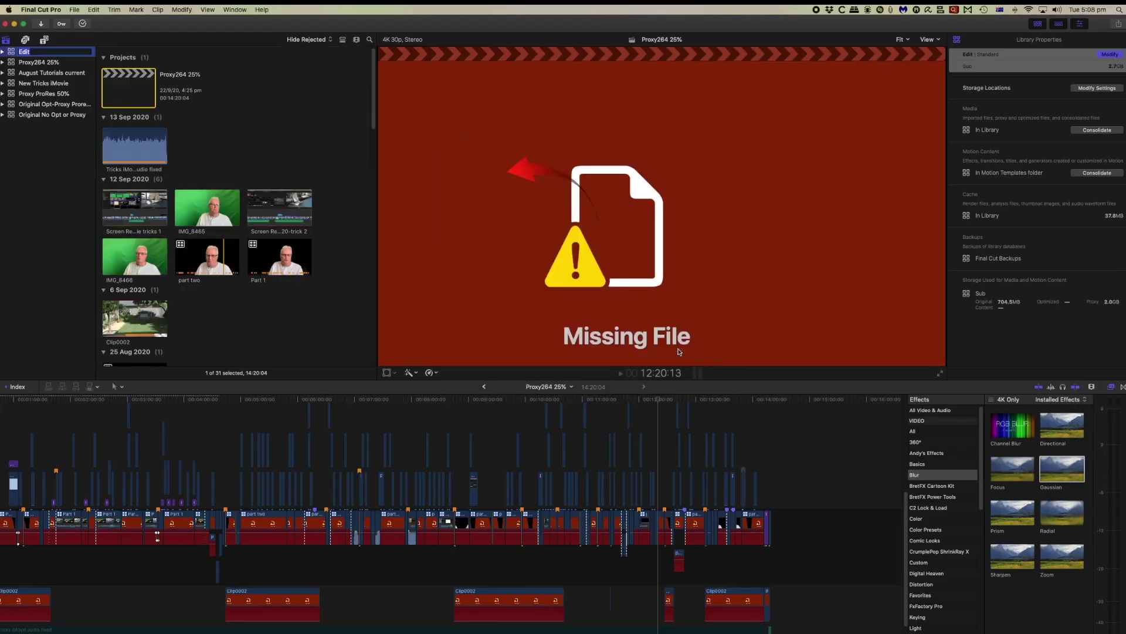